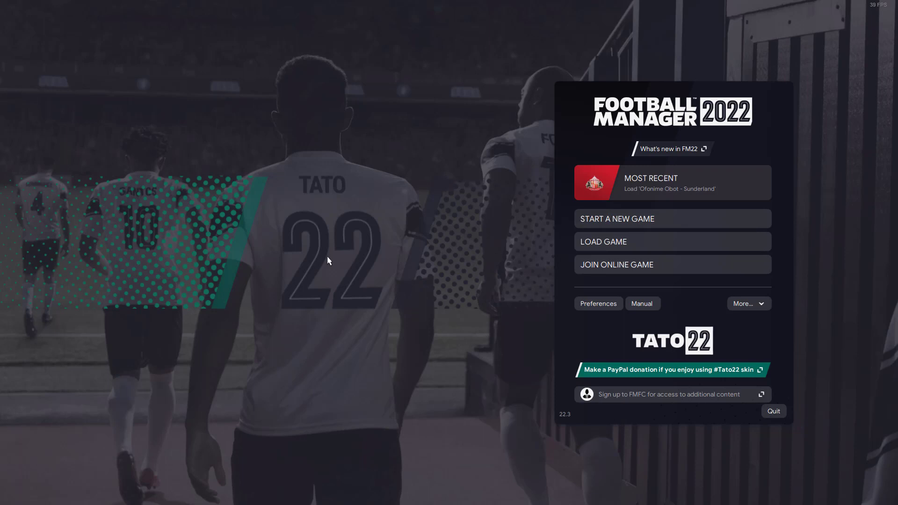
- Load the most recent Sunderland saved game
{"action": "left_click", "coordinate": [635, 178]}
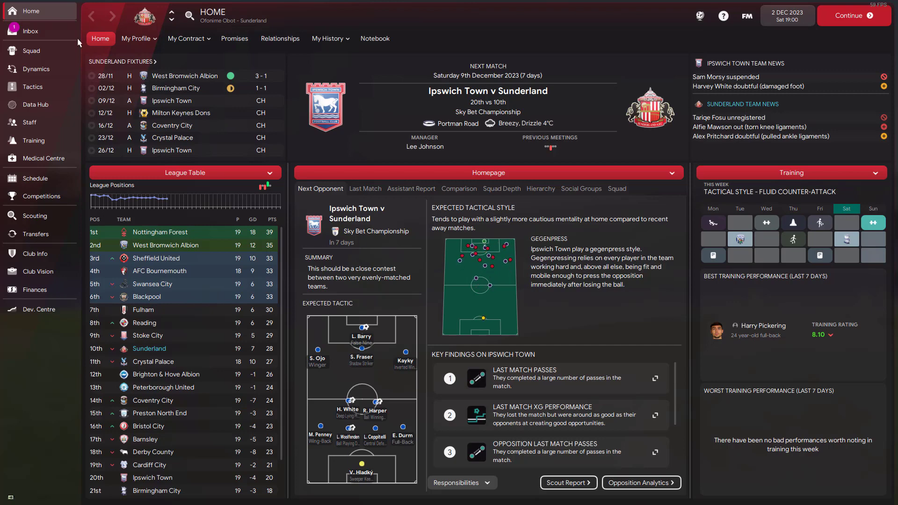
{"action": "left_click", "coordinate": [62, 98]}
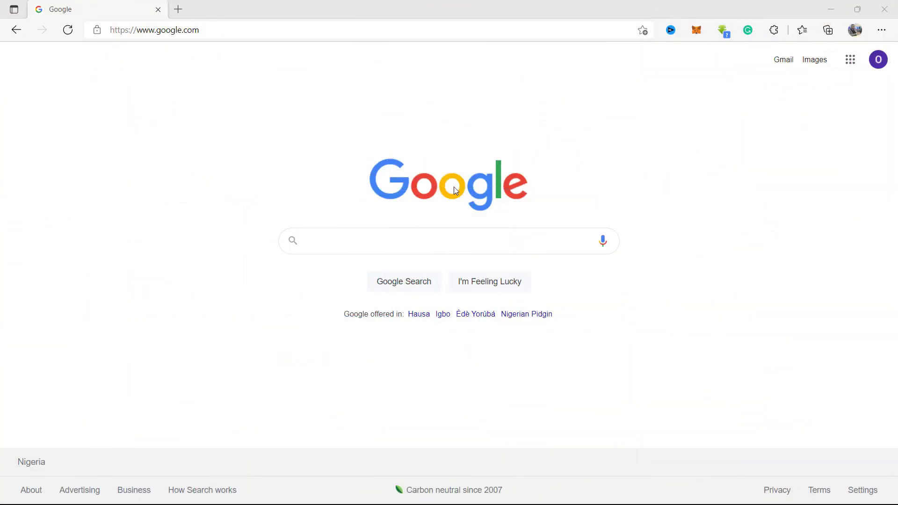
- Switch to the web browser and search the web for ratemytactic
{"action": "left_click", "coordinate": [274, 33]}
{"action": "type", "text": "raten"}
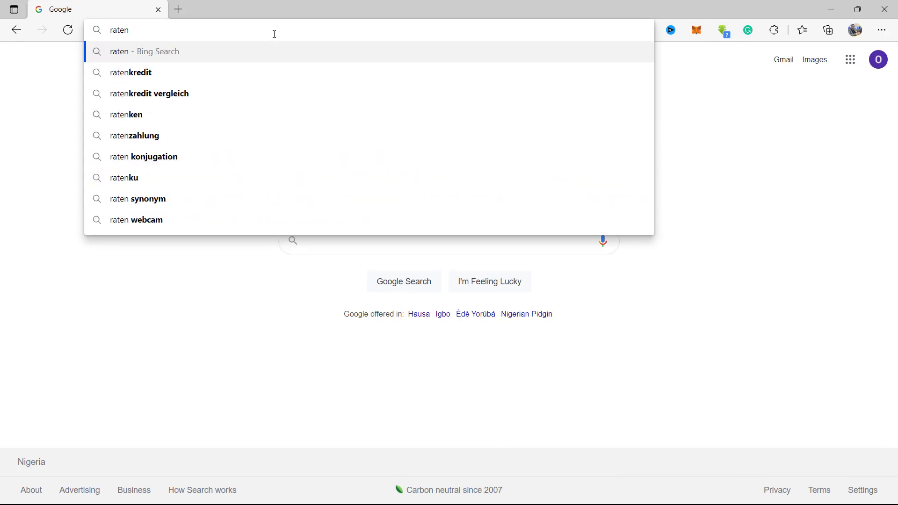
{"action": "key", "text": "BackSpace"}
{"action": "type", "text": "m"}
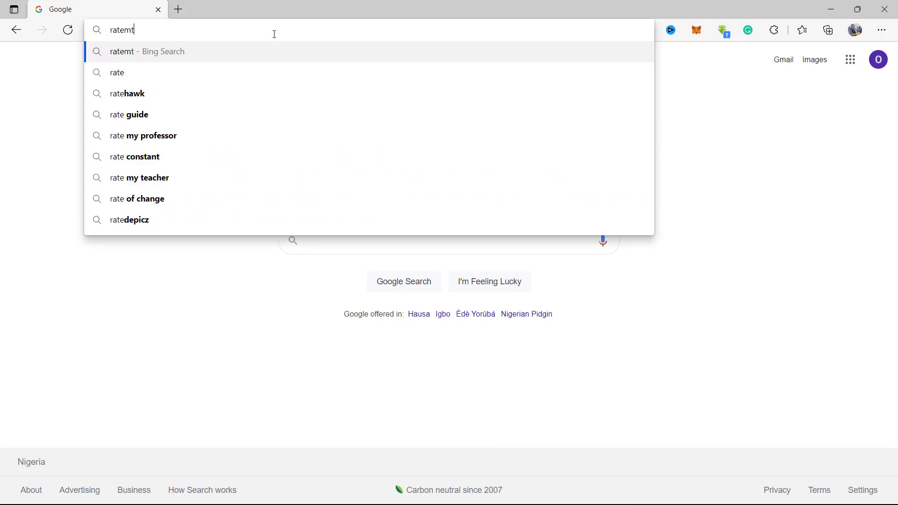
{"action": "type", "text": "y"}
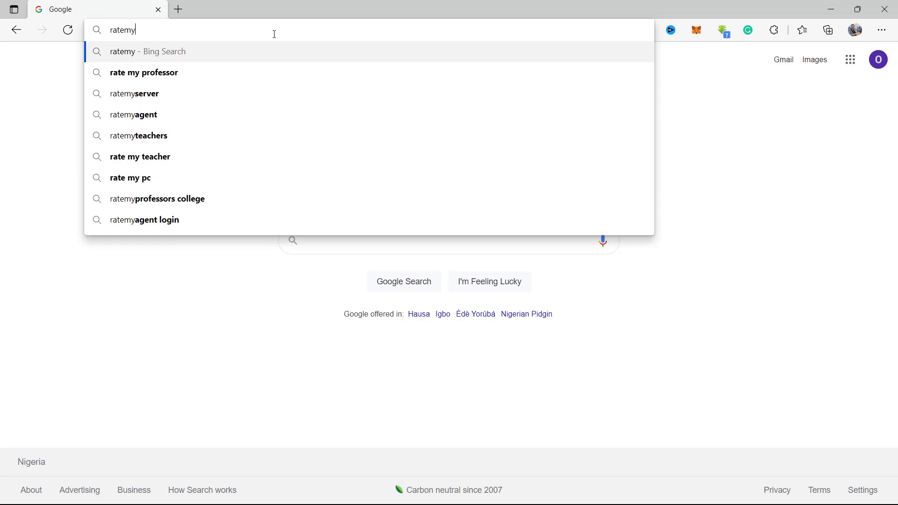
{"action": "type", "text": "tactic"}
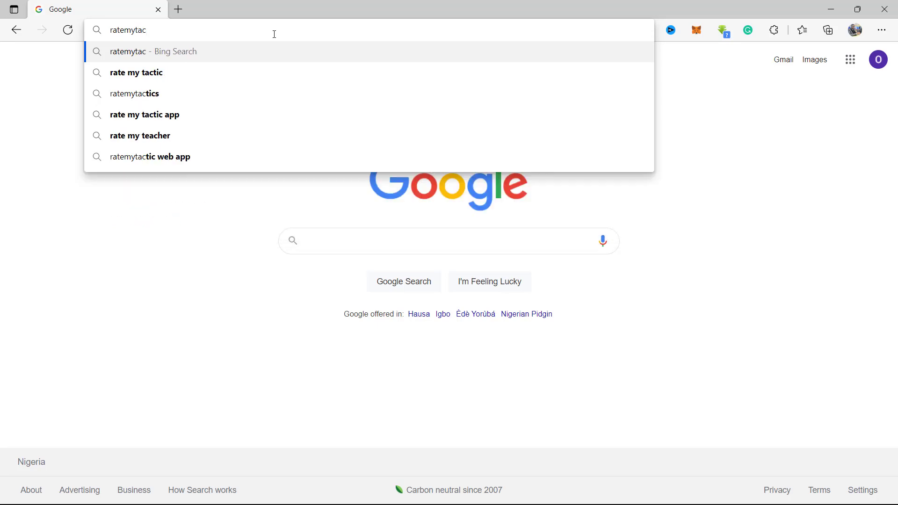
{"action": "key", "text": "Return"}
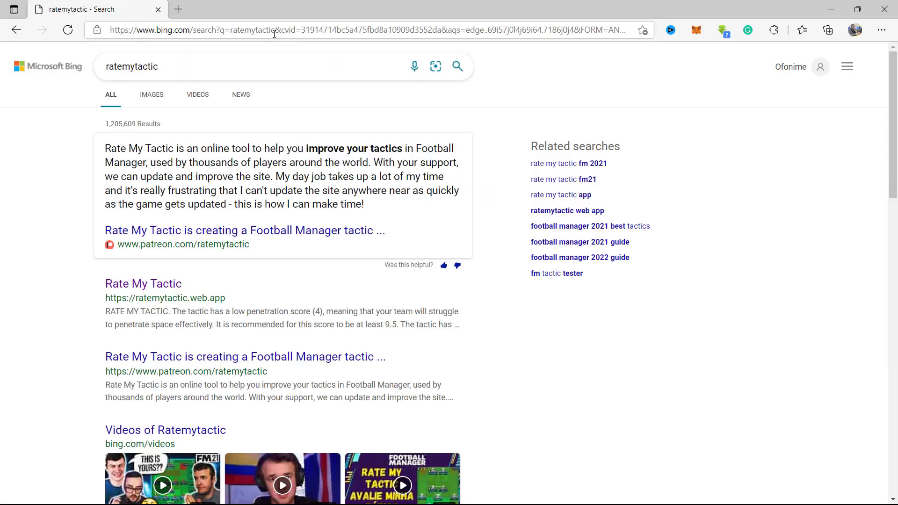
- Open the ratemytactic.web.app result in its own tab, look over the remaining search results and return to the Rate My Tactic page
{"action": "left_click", "coordinate": [162, 284]}
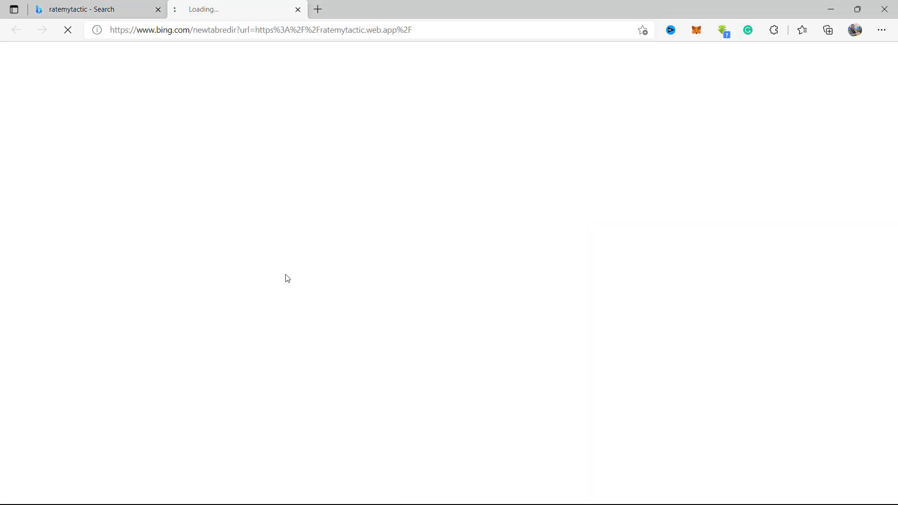
{"action": "left_click", "coordinate": [99, 6]}
{"action": "scroll", "coordinate": [281, 206], "scroll_direction": "down", "scroll_amount": 2}
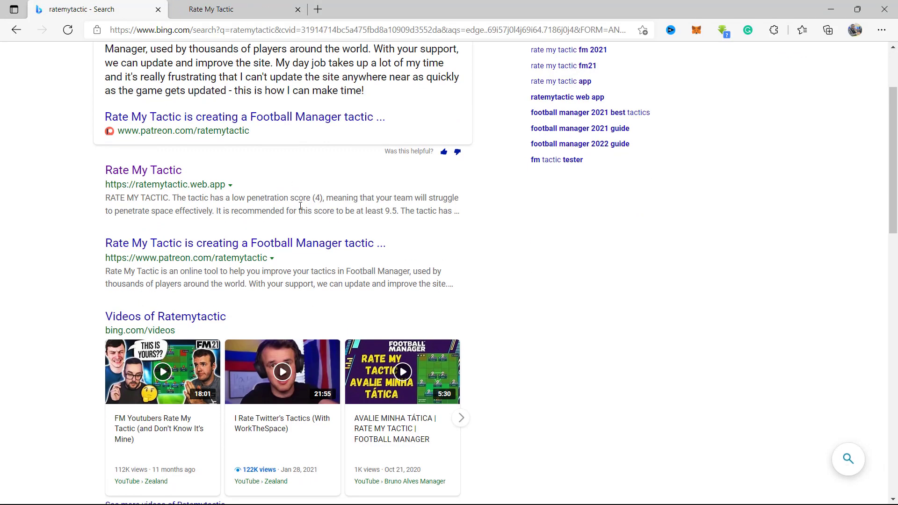
{"action": "scroll", "coordinate": [291, 206], "scroll_direction": "up", "scroll_amount": 2}
{"action": "left_click", "coordinate": [242, 6]}
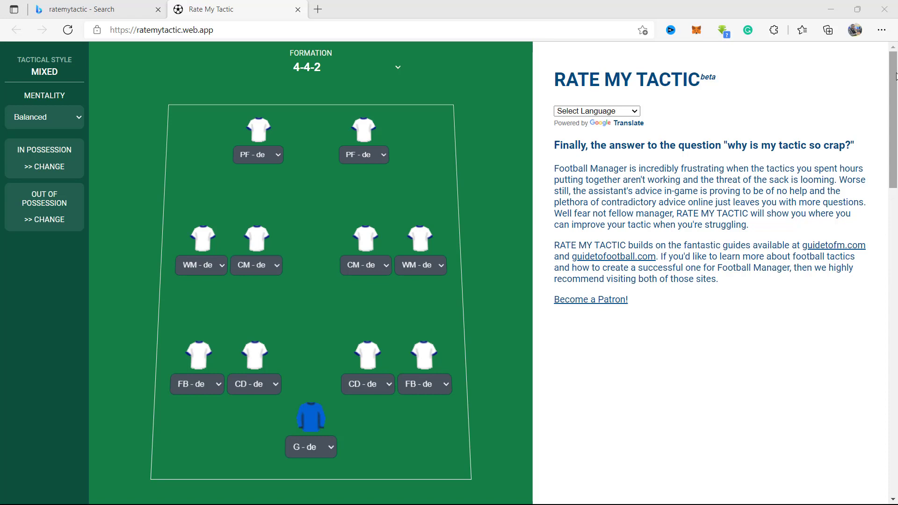
- Examine the forward movement scores, partnerships and warnings for the default 4-4-2 tactic
{"action": "left_click_drag", "start_coordinate": [894, 76], "coordinate": [894, 189]}
{"action": "scroll", "coordinate": [670, 101], "scroll_direction": "up", "scroll_amount": 8}
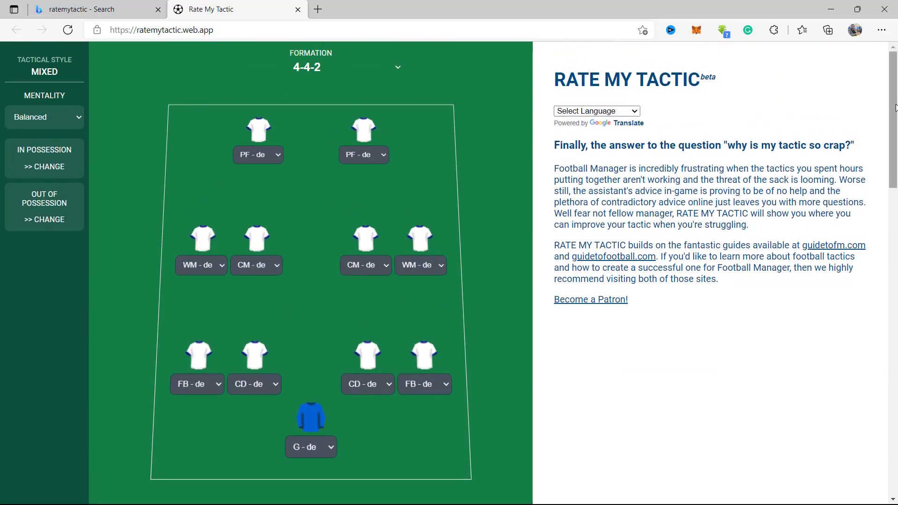
{"action": "left_click_drag", "start_coordinate": [895, 105], "coordinate": [896, 188]}
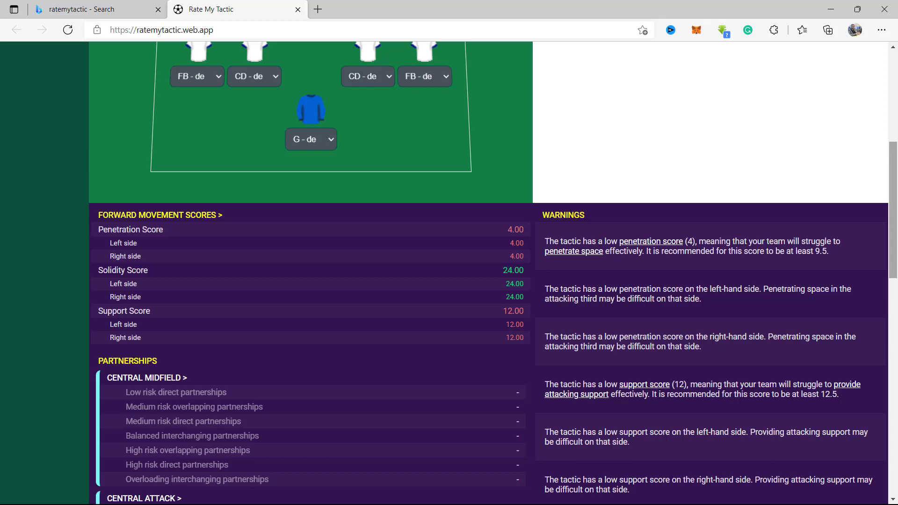
{"action": "scroll", "coordinate": [896, 229], "scroll_direction": "down", "scroll_amount": 2}
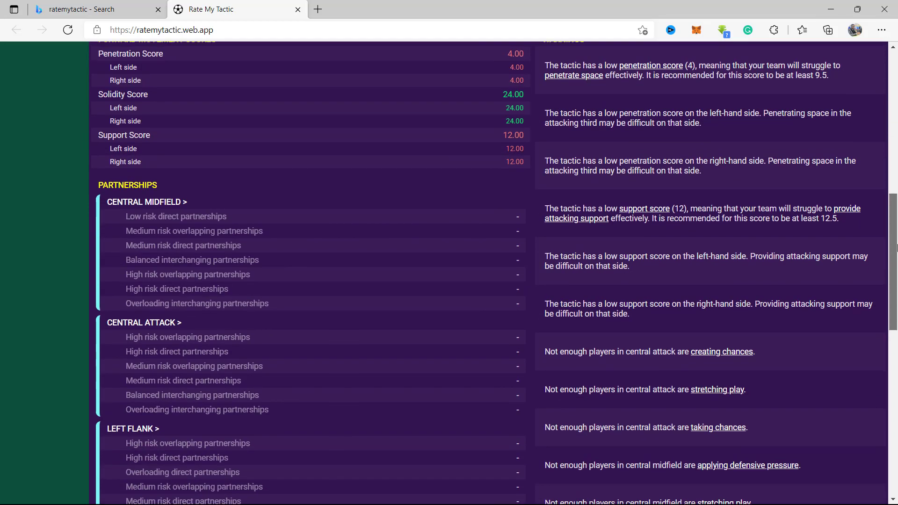
{"action": "scroll", "coordinate": [896, 227], "scroll_direction": "up", "scroll_amount": 1}
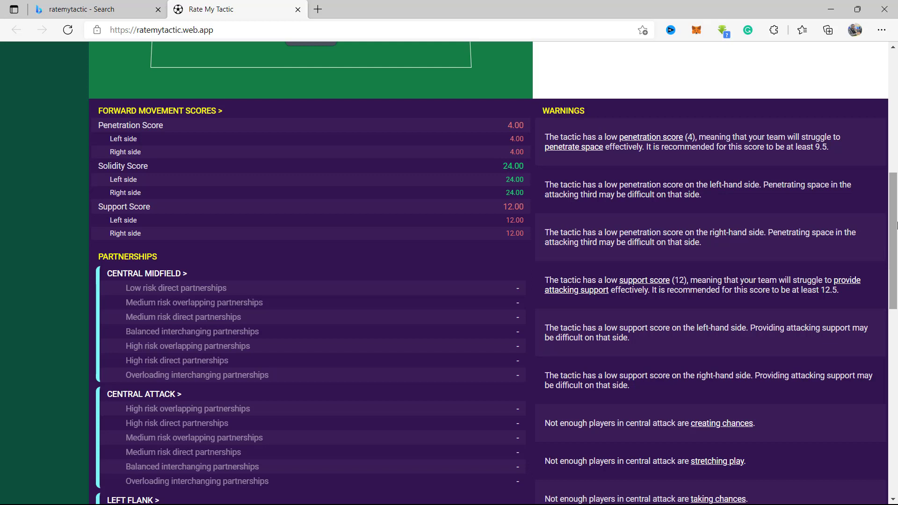
{"action": "scroll", "coordinate": [896, 226], "scroll_direction": "up", "scroll_amount": 1}
{"action": "scroll", "coordinate": [795, 163], "scroll_direction": "down", "scroll_amount": 1}
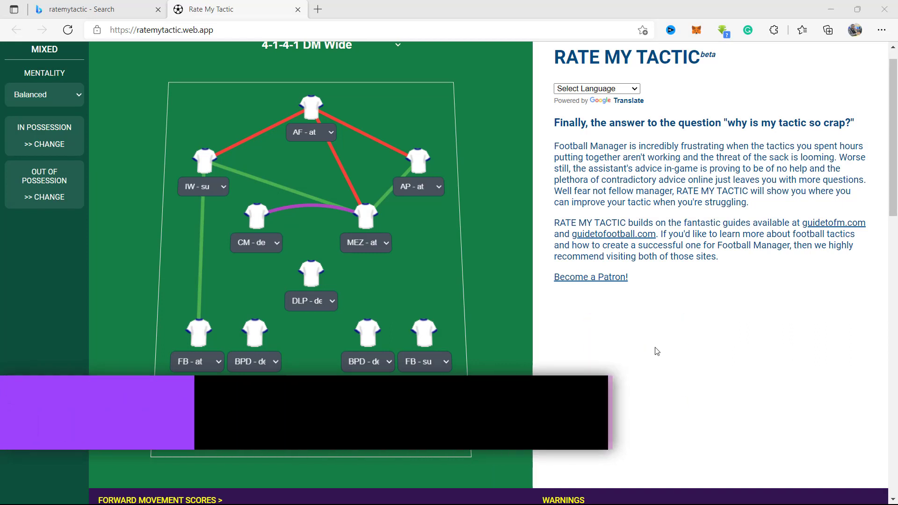
- Change the left-sided central midfielder in the 4-1-4-1 DM Wide to Advanced Playmaker (Support)
{"action": "left_click", "coordinate": [275, 245]}
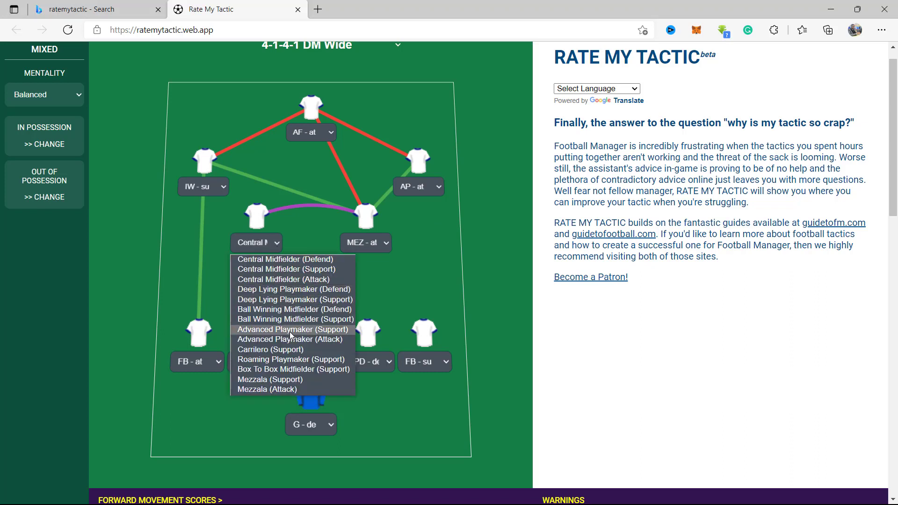
{"action": "left_click", "coordinate": [290, 330]}
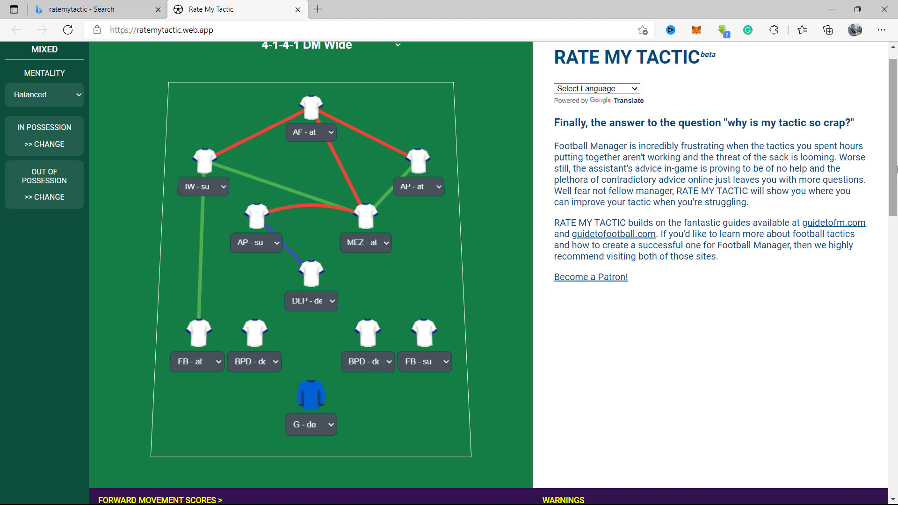
- Compare the 4-1-4-1 DM Wide's partnership lines on the pitch with its forward movement scores, partnerships and warnings
{"action": "left_click_drag", "start_coordinate": [896, 169], "coordinate": [896, 264]}
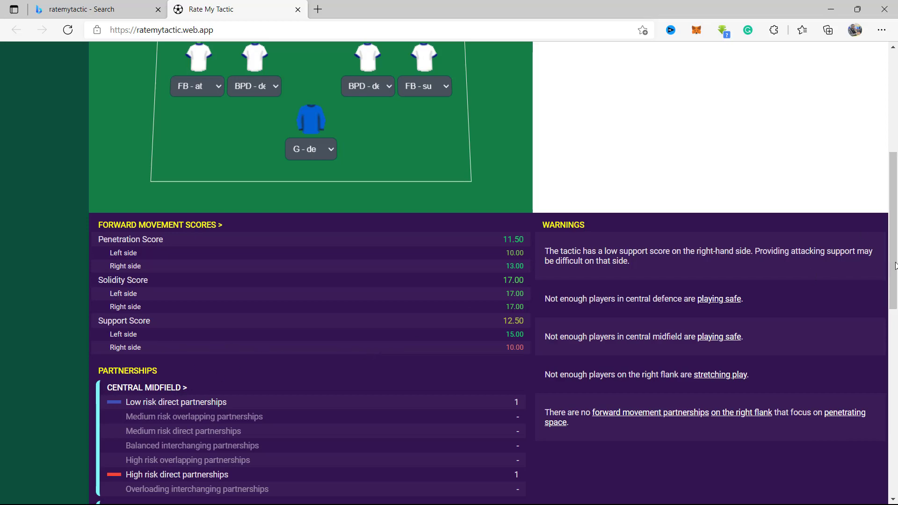
{"action": "left_click_drag", "start_coordinate": [895, 267], "coordinate": [895, 201]}
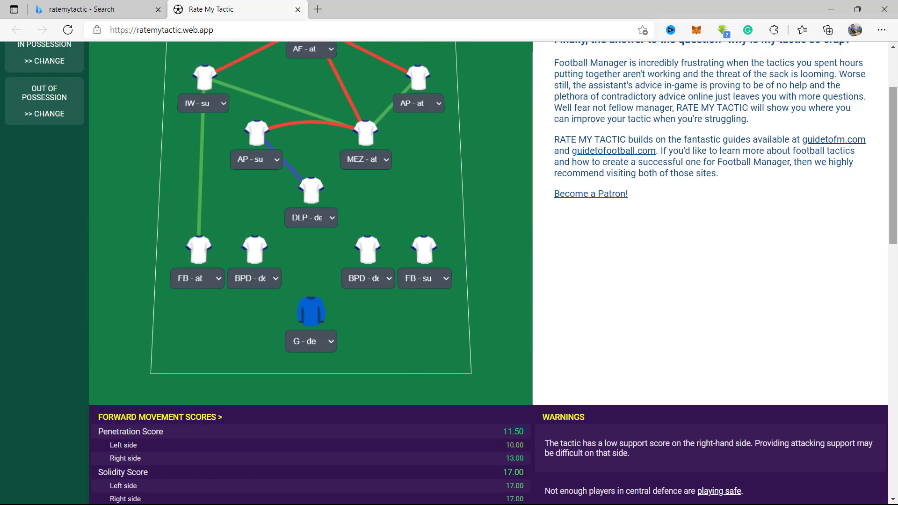
{"action": "left_click_drag", "start_coordinate": [896, 191], "coordinate": [896, 275]}
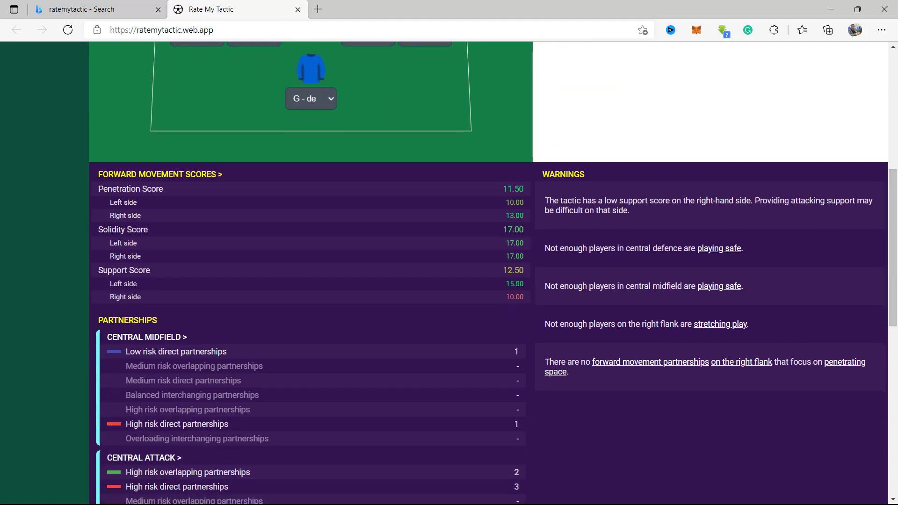
{"action": "scroll", "coordinate": [232, 74], "scroll_direction": "up", "scroll_amount": 5}
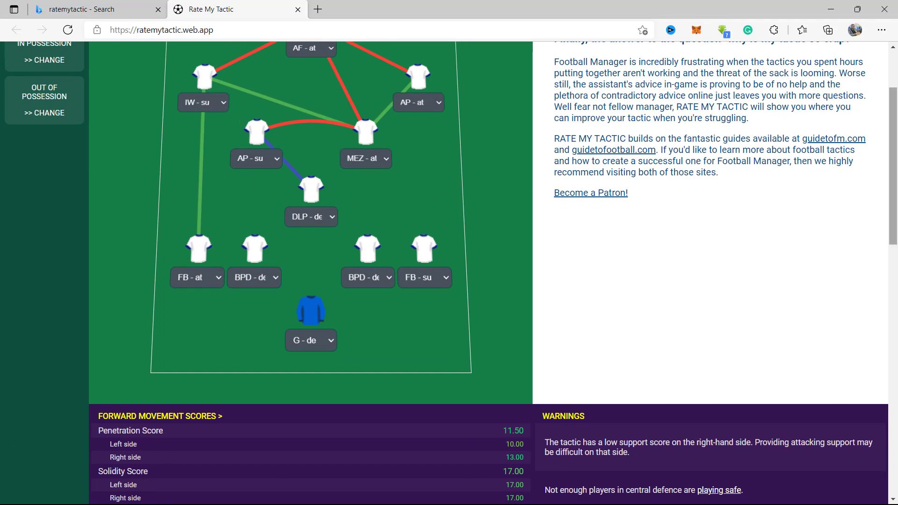
{"action": "scroll", "coordinate": [897, 143], "scroll_direction": "down", "scroll_amount": 4}
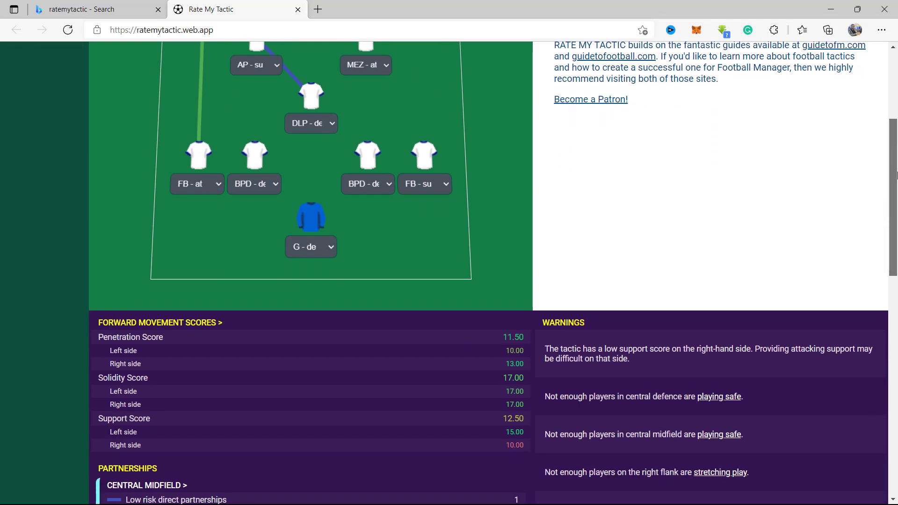
{"action": "scroll", "coordinate": [896, 229], "scroll_direction": "down", "scroll_amount": 2}
{"action": "scroll", "coordinate": [894, 178], "scroll_direction": "up", "scroll_amount": 7}
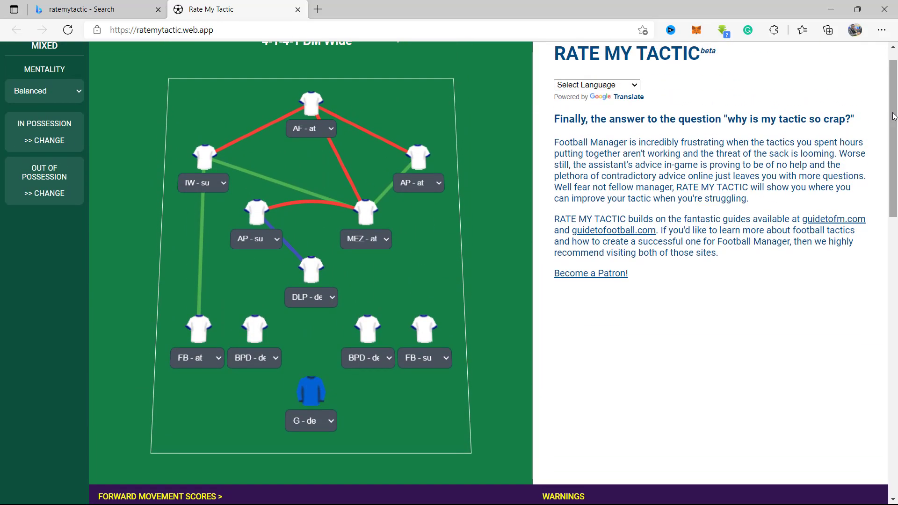
{"action": "left_click_drag", "start_coordinate": [894, 116], "coordinate": [896, 199]}
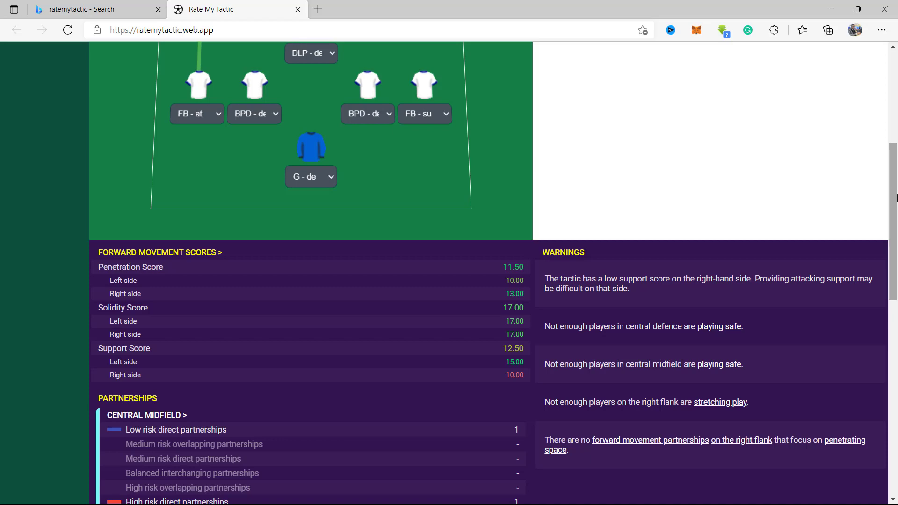
{"action": "left_click_drag", "start_coordinate": [896, 197], "coordinate": [895, 105]}
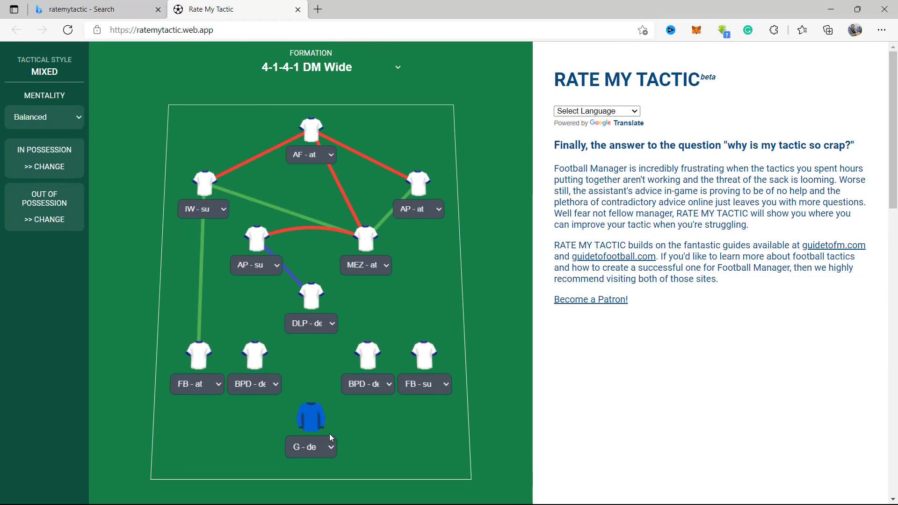
- Set the goalkeeper in the 4-1-4-1 DM Wide to Sweeper Keeper (Defend) and go back to the full formation
{"action": "scroll", "coordinate": [374, 444], "scroll_direction": "down", "scroll_amount": 4}
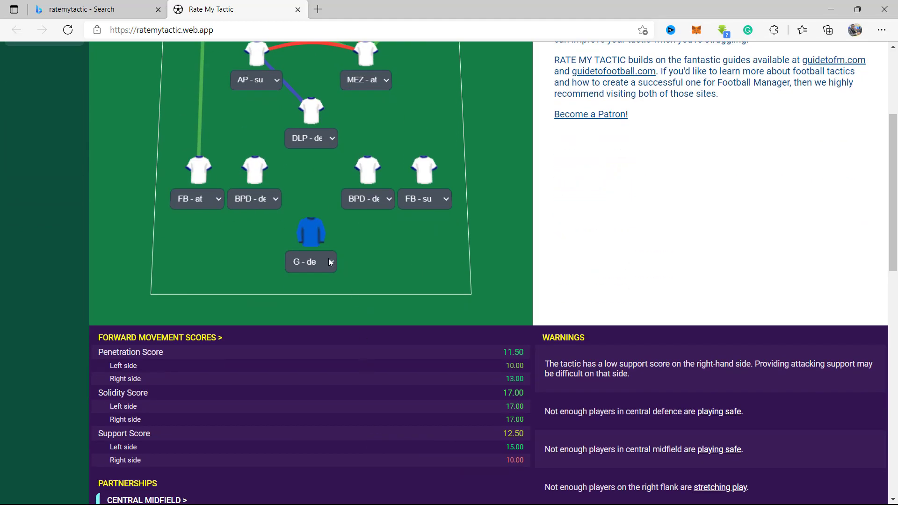
{"action": "left_click", "coordinate": [329, 260]}
{"action": "left_click", "coordinate": [343, 289]}
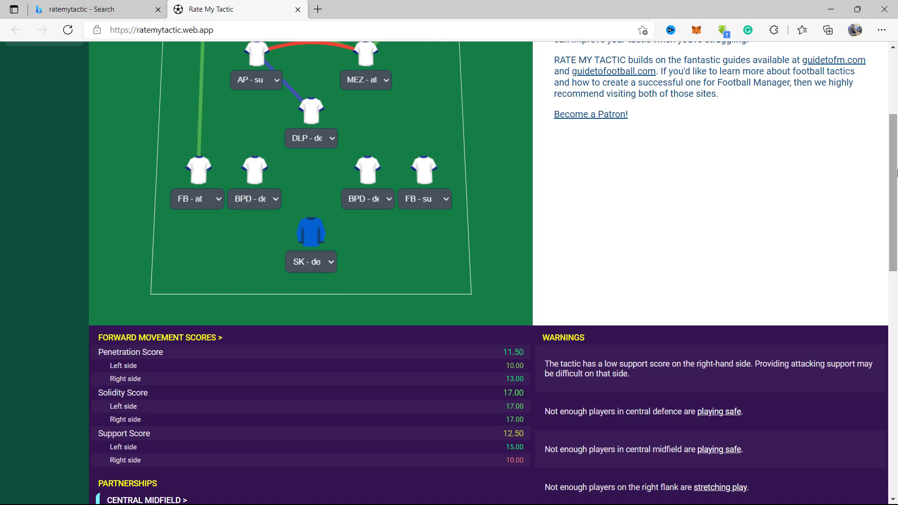
{"action": "scroll", "coordinate": [896, 173], "scroll_direction": "up", "scroll_amount": 4}
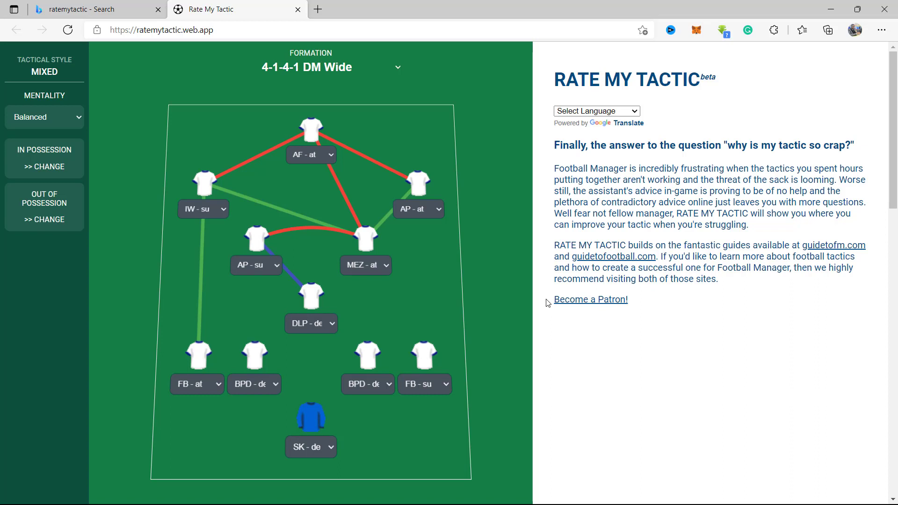
- View the in-possession team instructions, followed by the out-of-possession ones
{"action": "left_click", "coordinate": [79, 171]}
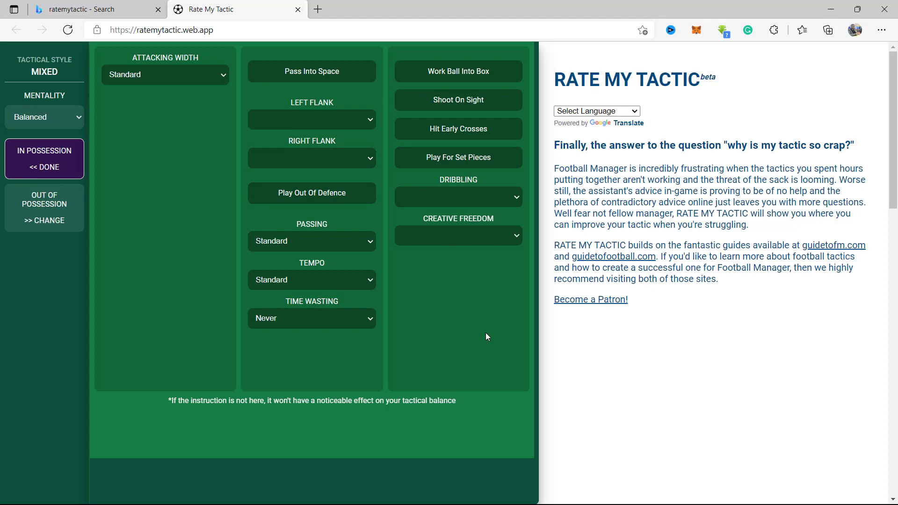
{"action": "left_click", "coordinate": [52, 217]}
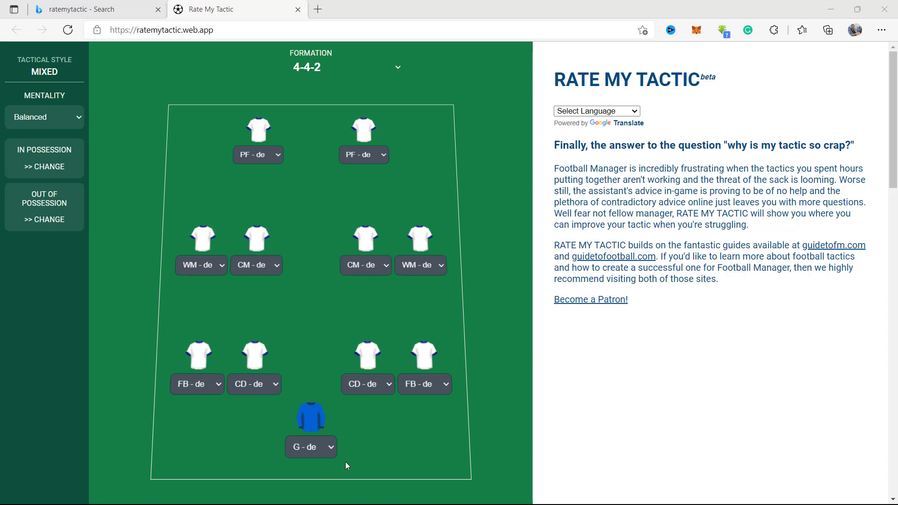
- Change the 4-4-2 goalkeeper's role to Sweeper Keeper (Defend) and check the forward movement scores
{"action": "left_click", "coordinate": [330, 449]}
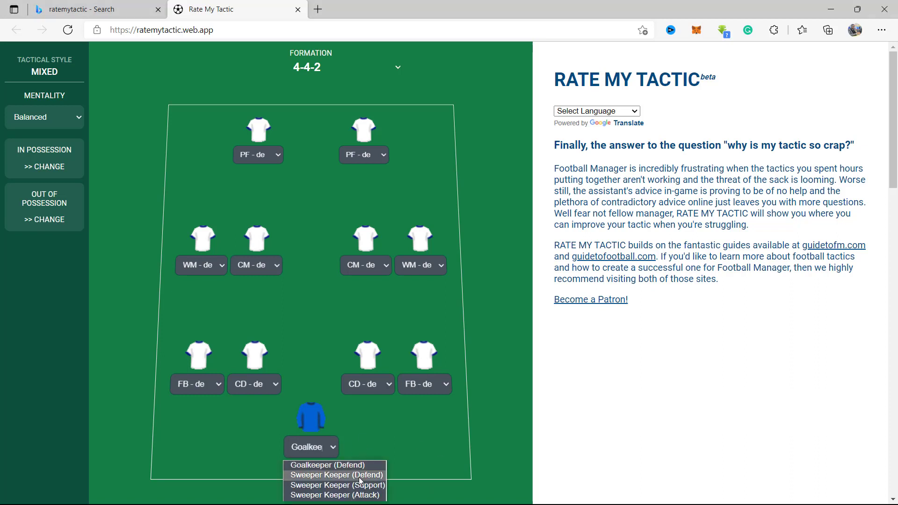
{"action": "left_click", "coordinate": [359, 477]}
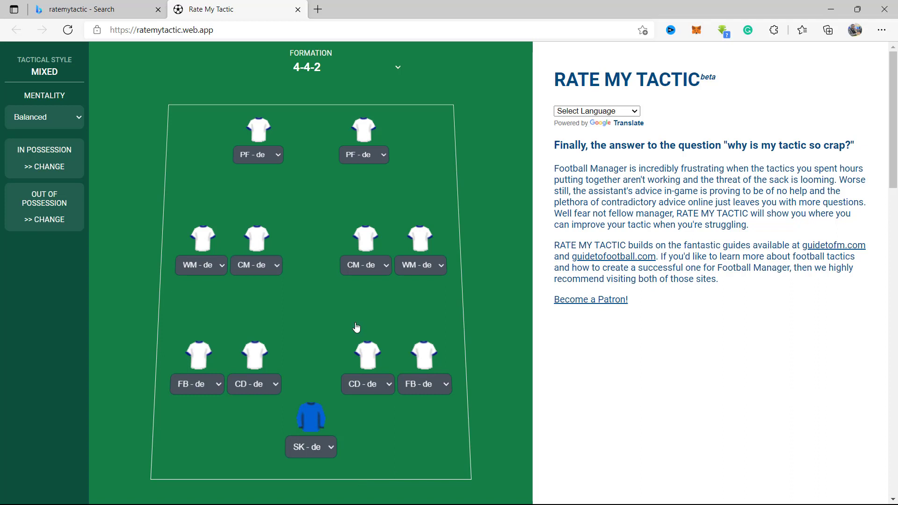
{"action": "scroll", "coordinate": [317, 396], "scroll_direction": "down", "scroll_amount": 6}
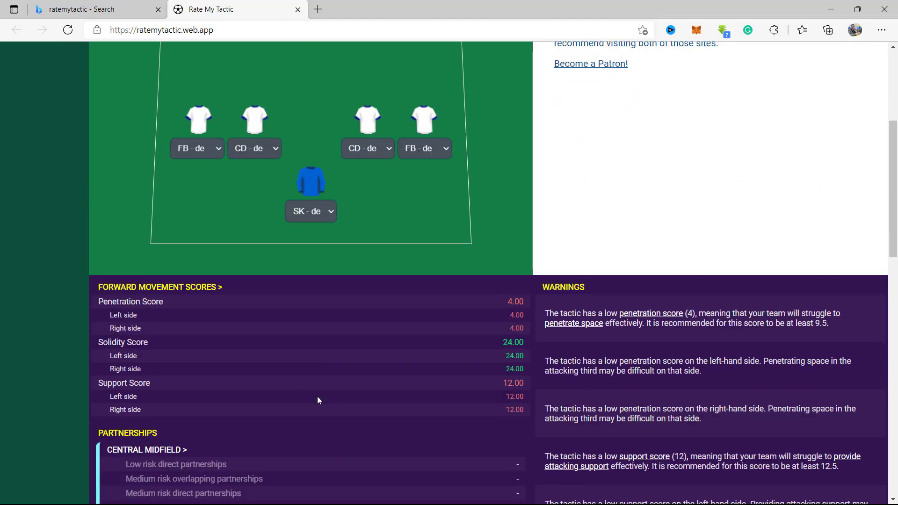
{"action": "scroll", "coordinate": [317, 396], "scroll_direction": "up", "scroll_amount": 2}
{"action": "scroll", "coordinate": [317, 397], "scroll_direction": "down", "scroll_amount": 1}
{"action": "scroll", "coordinate": [317, 400], "scroll_direction": "up", "scroll_amount": 5}
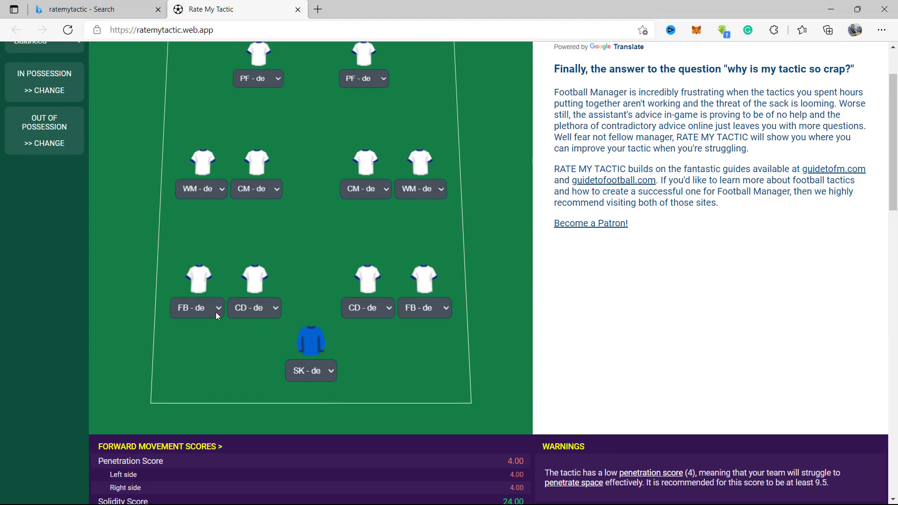
- Give the left-back in the 4-4-2 a Full Back (Support) role and check the forward movement scores
{"action": "left_click", "coordinate": [216, 313]}
{"action": "left_click", "coordinate": [242, 335]}
{"action": "scroll", "coordinate": [287, 424], "scroll_direction": "down", "scroll_amount": 3}
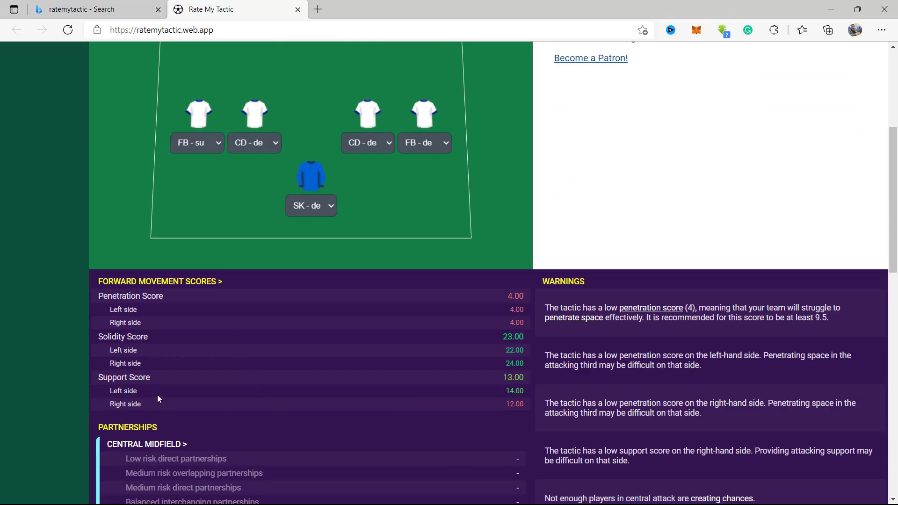
- Change the left centre-back's role in the 4-4-2 to Ball Playing Defender (Defend)
{"action": "scroll", "coordinate": [157, 398], "scroll_direction": "up", "scroll_amount": 3}
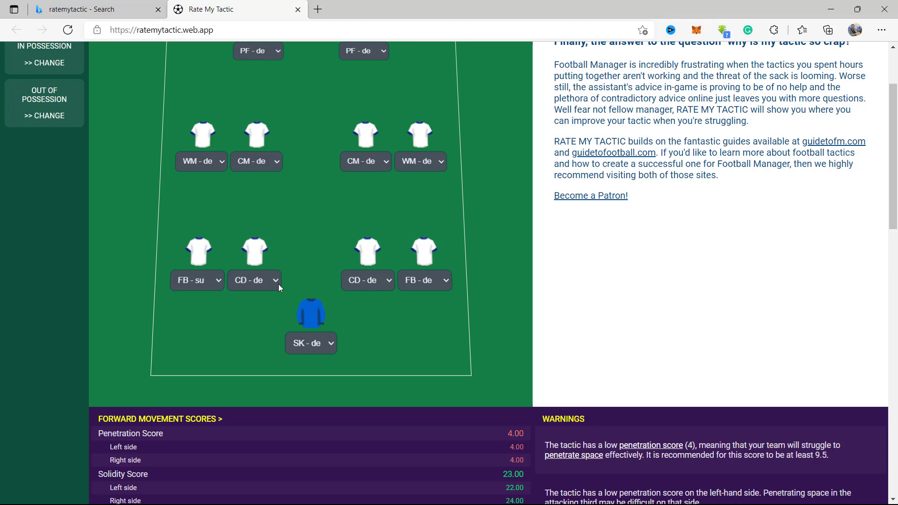
{"action": "left_click", "coordinate": [389, 279]}
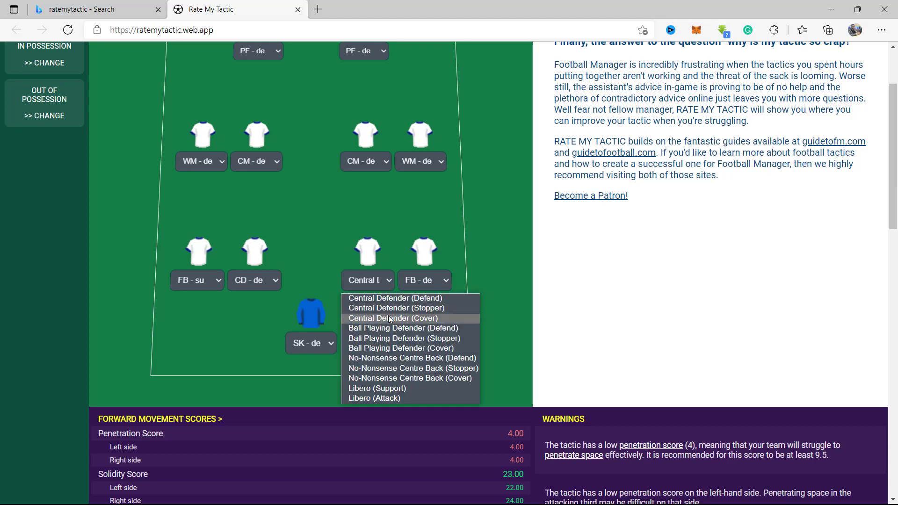
{"action": "left_click", "coordinate": [272, 280]}
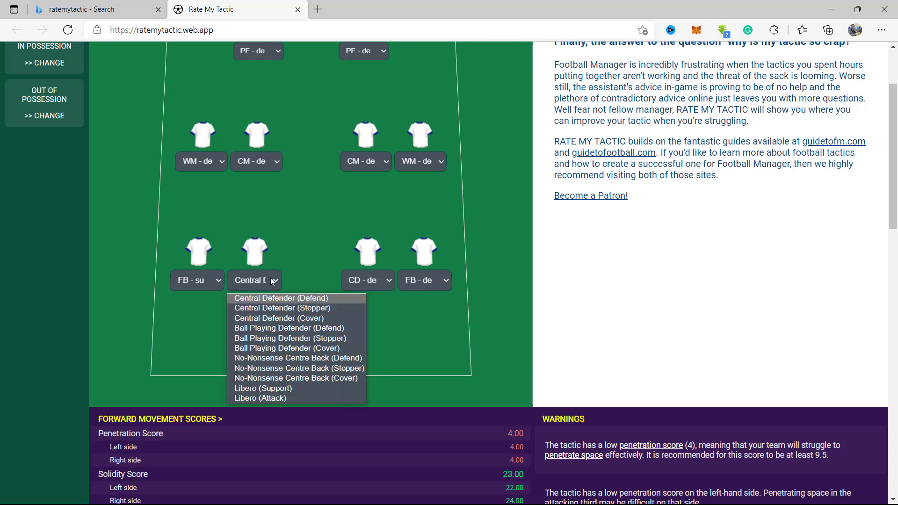
{"action": "left_click", "coordinate": [273, 332]}
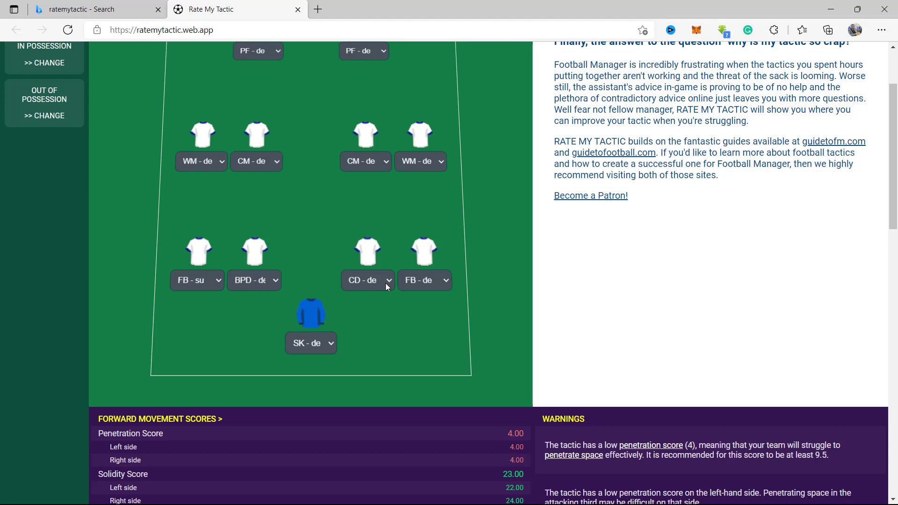
- Give the right-back the Full Back (Attack) role and check the forward movement scores
{"action": "left_click", "coordinate": [433, 280]}
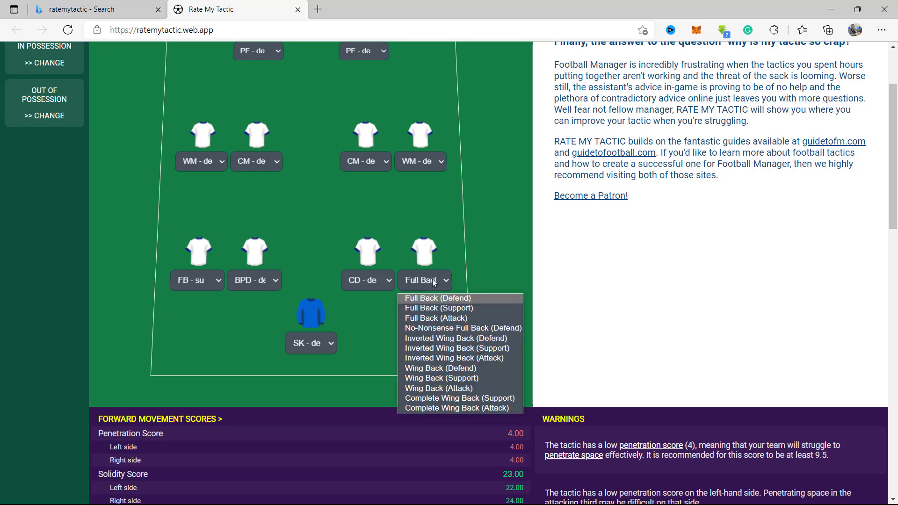
{"action": "left_click", "coordinate": [437, 319]}
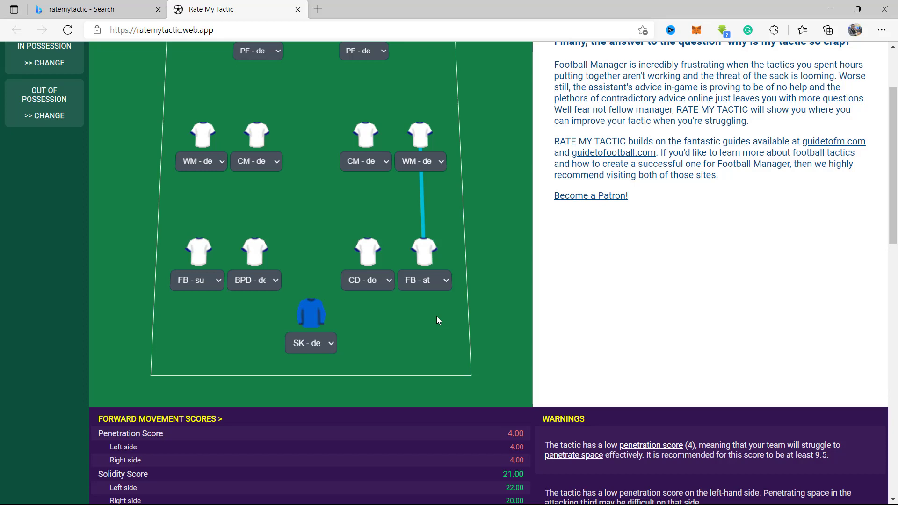
{"action": "scroll", "coordinate": [437, 319], "scroll_direction": "down", "scroll_amount": 3}
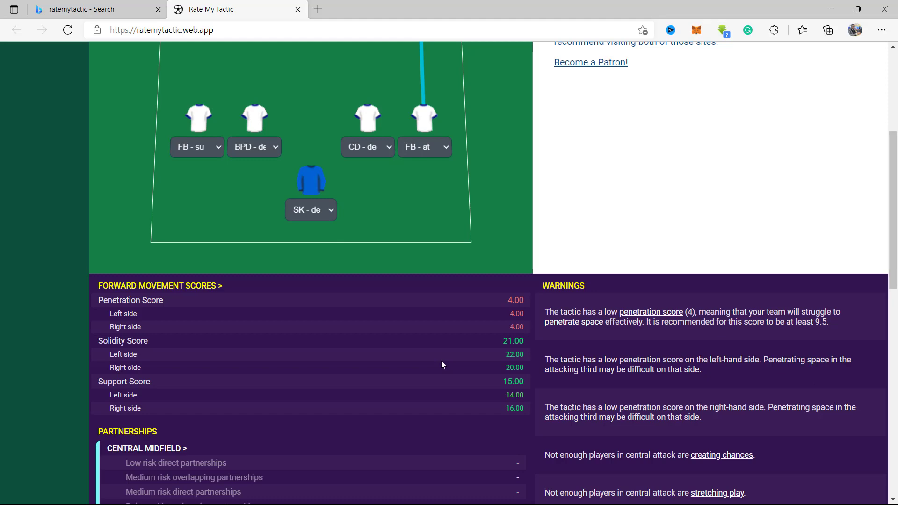
- Set the right wide midfielder to Wide Midfielder (Support) and check the forward movement scores and warnings
{"action": "scroll", "coordinate": [442, 365], "scroll_direction": "up", "scroll_amount": 4}
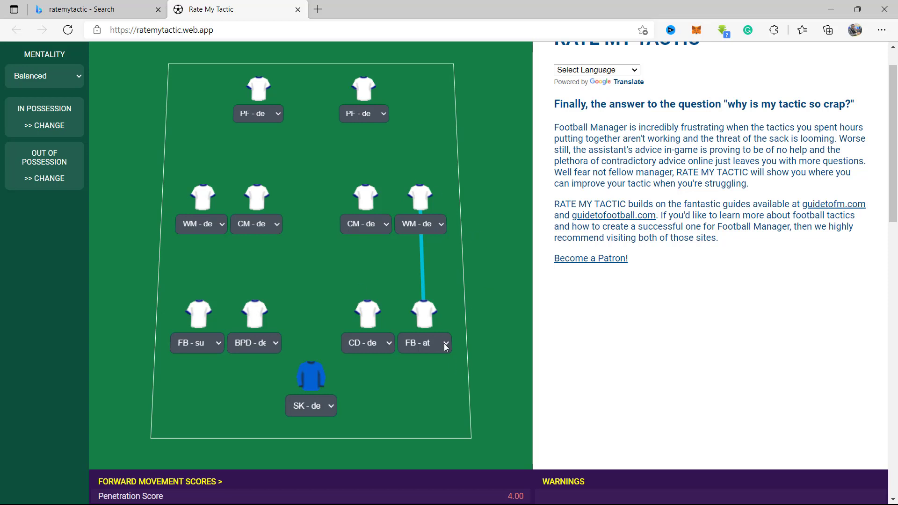
{"action": "left_click", "coordinate": [439, 226]}
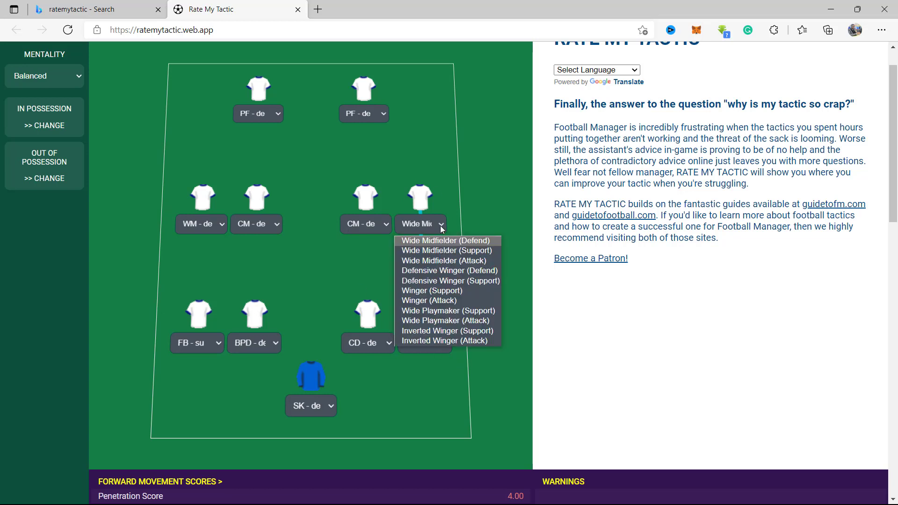
{"action": "left_click", "coordinate": [442, 251]}
{"action": "scroll", "coordinate": [398, 299], "scroll_direction": "down", "scroll_amount": 3}
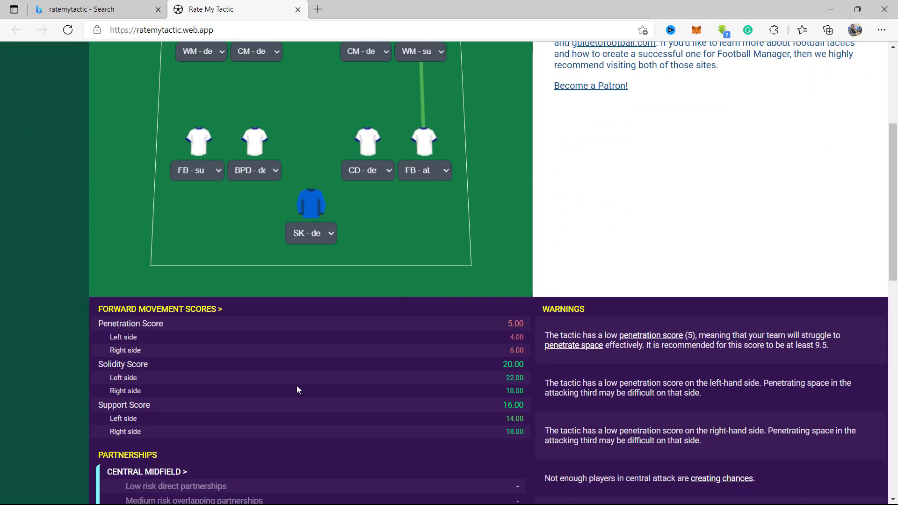
- Try the right central midfielder as Central Midfielder (Support) and check the forward movement scores
{"action": "scroll", "coordinate": [296, 385], "scroll_direction": "up", "scroll_amount": 4}
{"action": "left_click", "coordinate": [380, 265]}
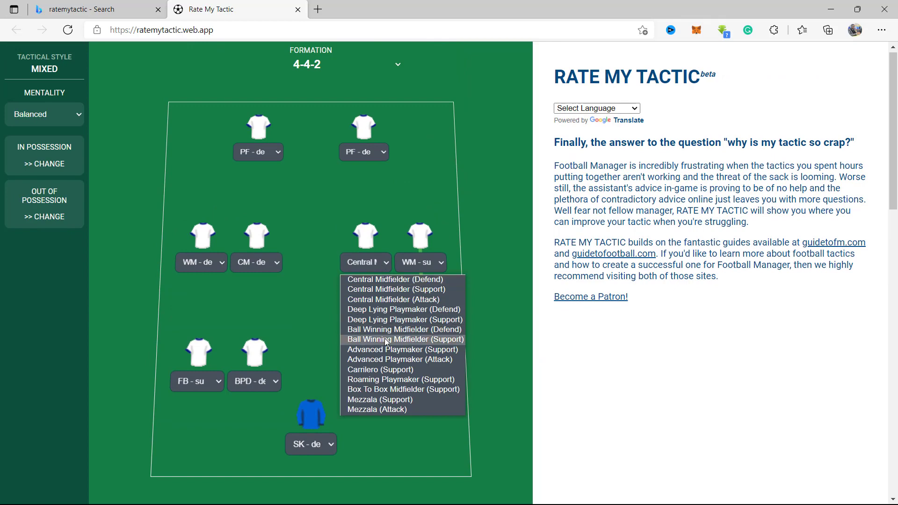
{"action": "left_click", "coordinate": [433, 290]}
{"action": "scroll", "coordinate": [366, 311], "scroll_direction": "down", "scroll_amount": 3}
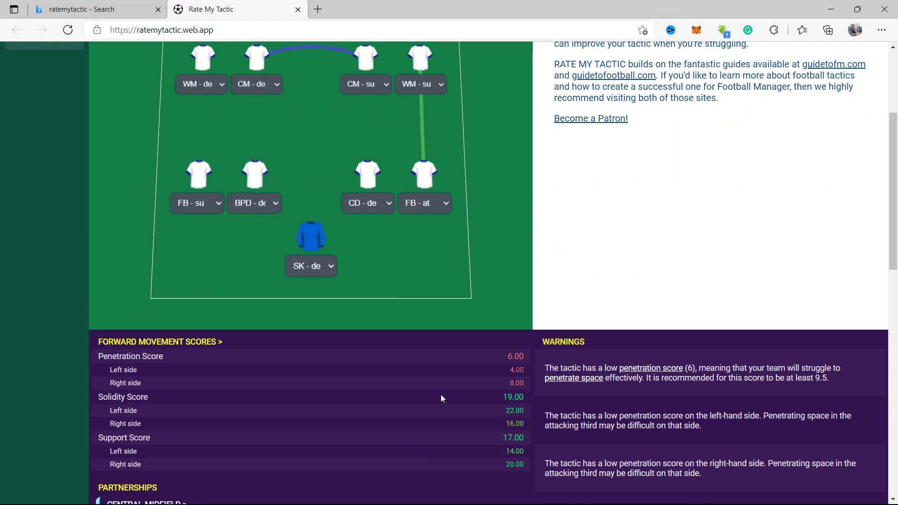
- Switch the left wide midfielder to Wide Midfielder (Attack) and check the forward movement scores and warnings
{"action": "scroll", "coordinate": [440, 395], "scroll_direction": "up", "scroll_amount": 3}
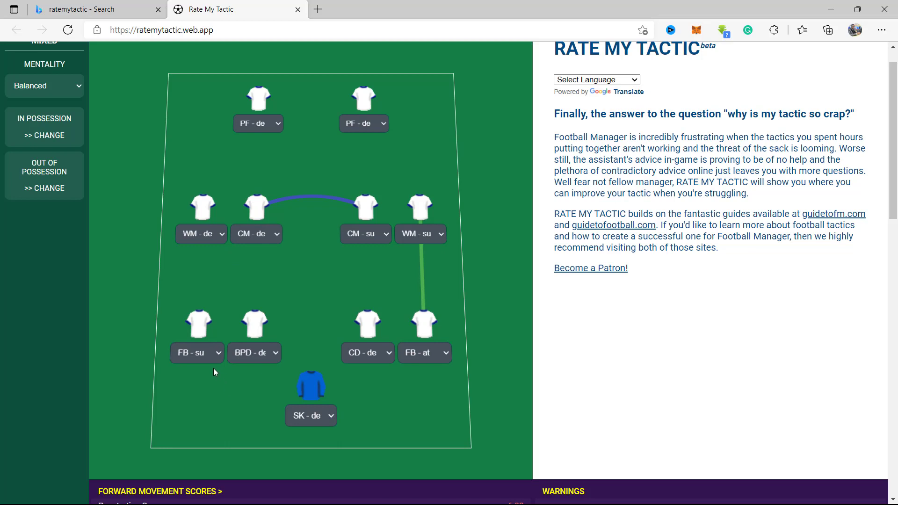
{"action": "left_click", "coordinate": [219, 234]}
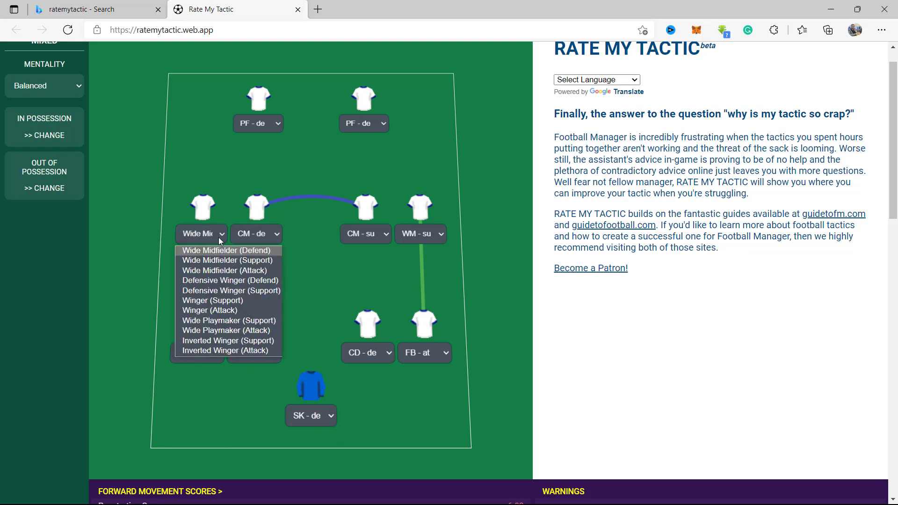
{"action": "left_click", "coordinate": [216, 271]}
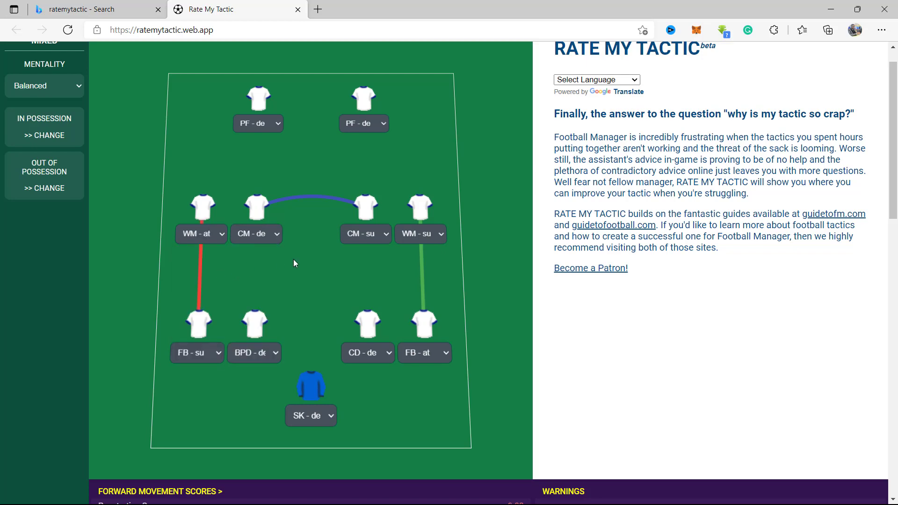
{"action": "scroll", "coordinate": [294, 263], "scroll_direction": "down", "scroll_amount": 5}
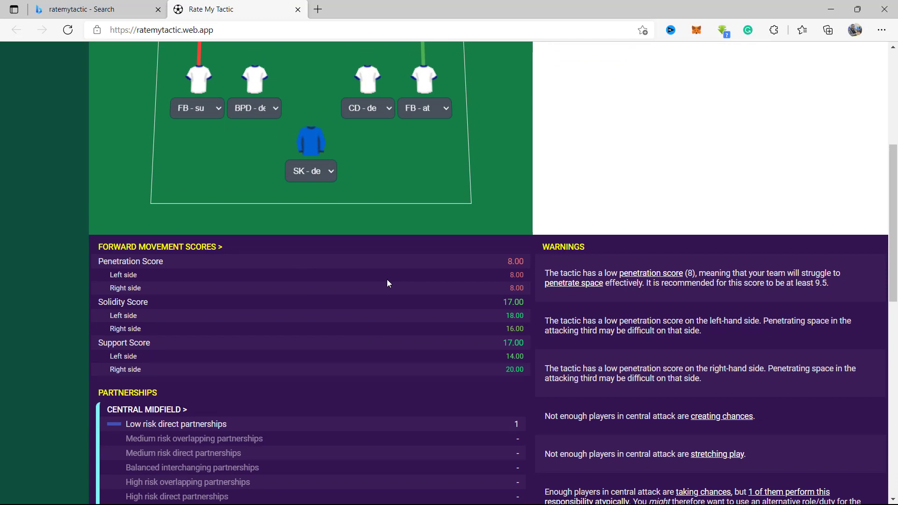
- Set both strikers to Pressing Forward (Attack) and review the forward movement scores and remaining warnings
{"action": "scroll", "coordinate": [388, 283], "scroll_direction": "up", "scroll_amount": 2}
{"action": "scroll", "coordinate": [387, 283], "scroll_direction": "up", "scroll_amount": 2}
{"action": "scroll", "coordinate": [387, 284], "scroll_direction": "up", "scroll_amount": 2}
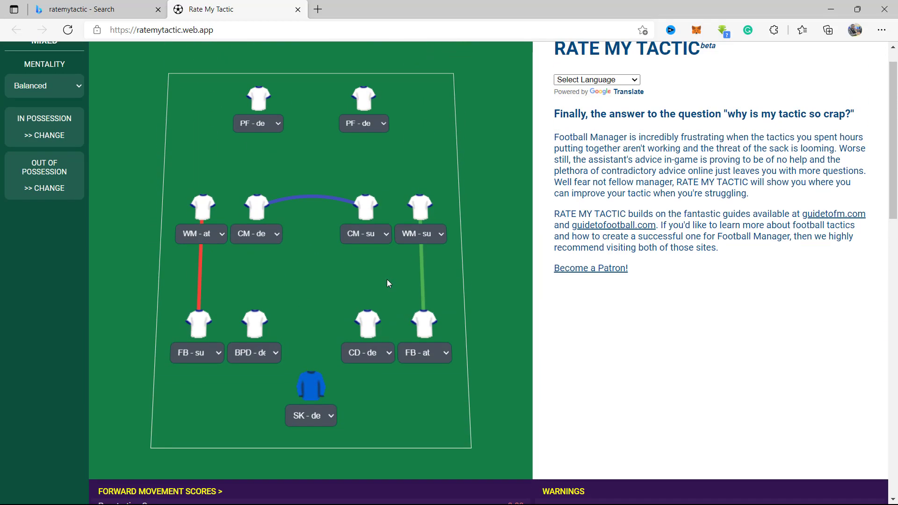
{"action": "left_click", "coordinate": [274, 122]}
{"action": "left_click", "coordinate": [274, 165]}
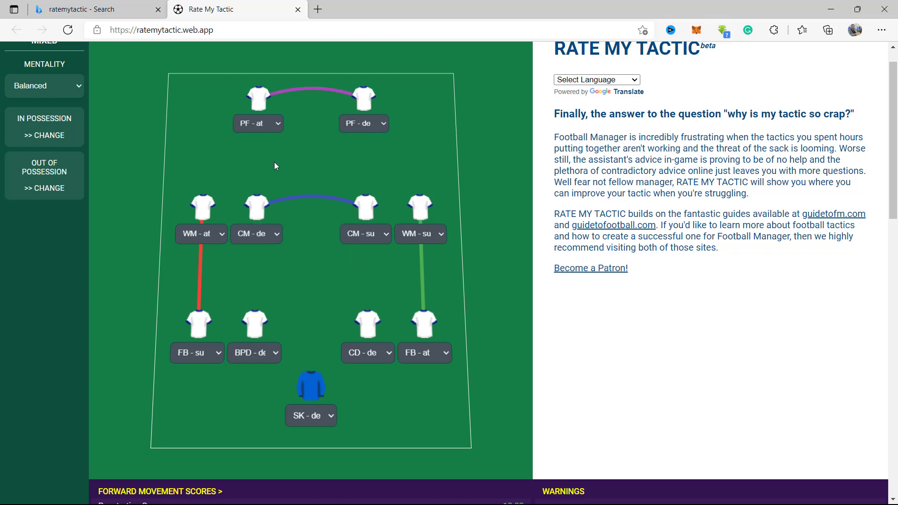
{"action": "left_click", "coordinate": [366, 127]}
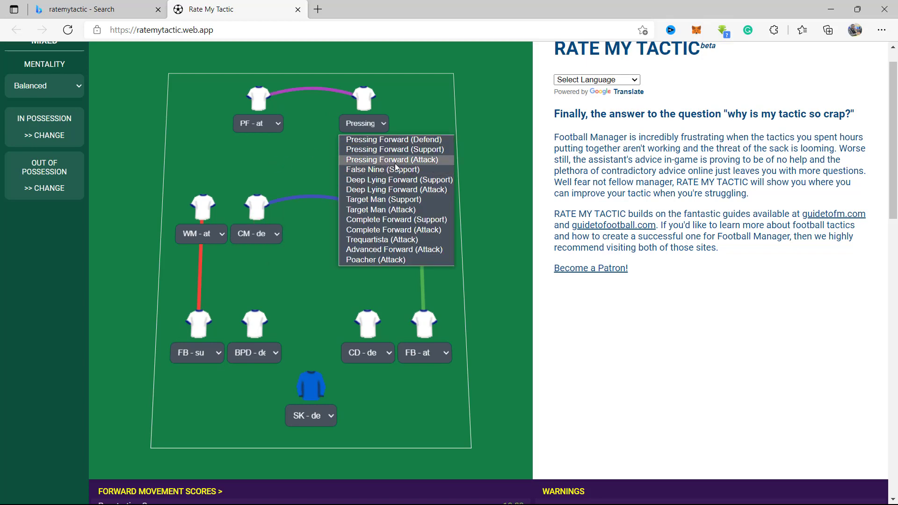
{"action": "left_click", "coordinate": [395, 157]}
{"action": "scroll", "coordinate": [388, 347], "scroll_direction": "down", "scroll_amount": 5}
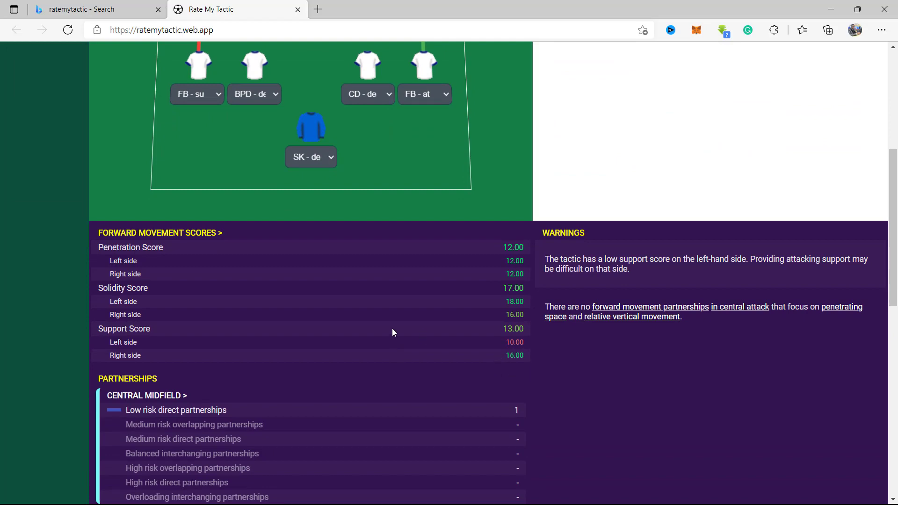
{"action": "scroll", "coordinate": [392, 328], "scroll_direction": "up", "scroll_amount": 5}
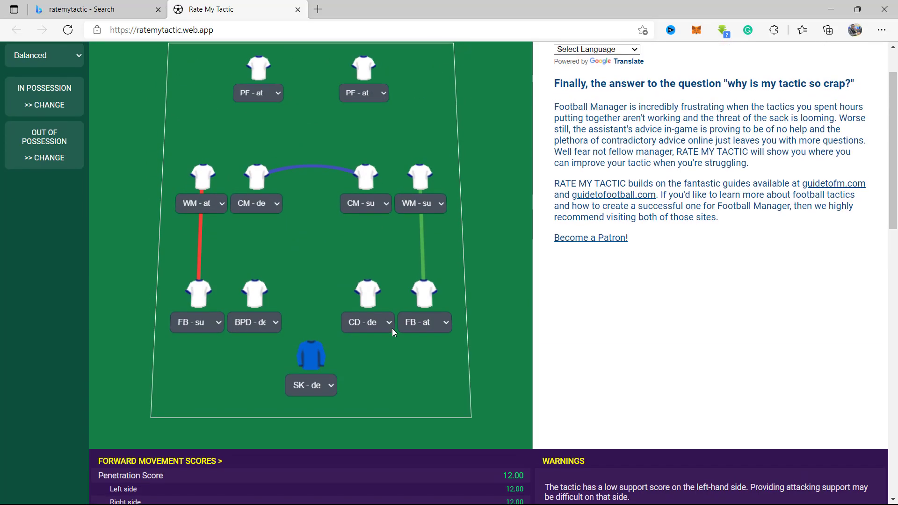
{"action": "scroll", "coordinate": [392, 329], "scroll_direction": "down", "scroll_amount": 2}
{"action": "scroll", "coordinate": [392, 328], "scroll_direction": "down", "scroll_amount": 3}
- Set the left central midfielder to Central Midfielder (Support) and the right one to Central Midfielder (Defend), checking the scores
{"action": "scroll", "coordinate": [446, 290], "scroll_direction": "up", "scroll_amount": 5}
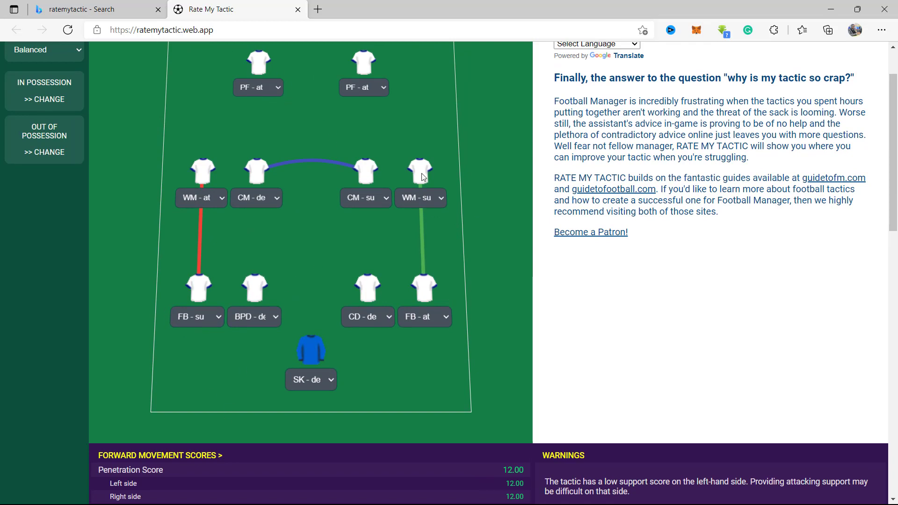
{"action": "left_click", "coordinate": [277, 201]}
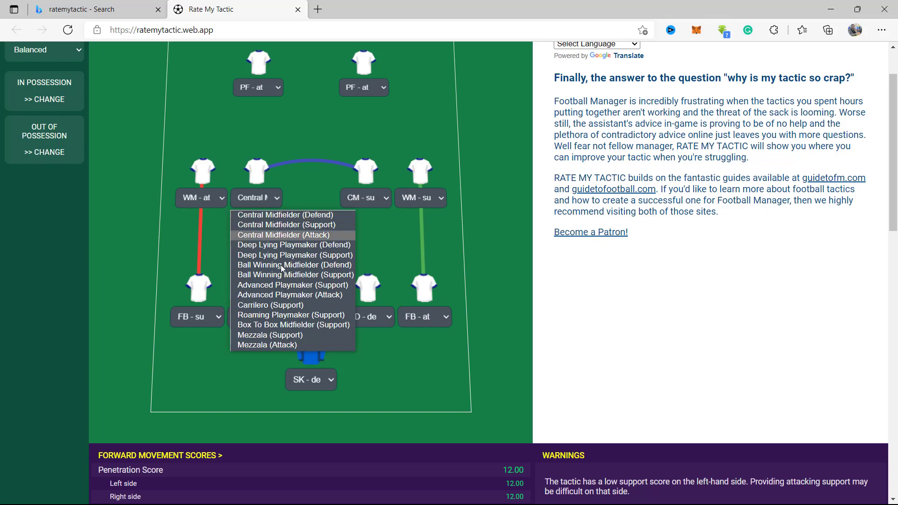
{"action": "left_click", "coordinate": [336, 226]}
{"action": "left_click", "coordinate": [390, 197]}
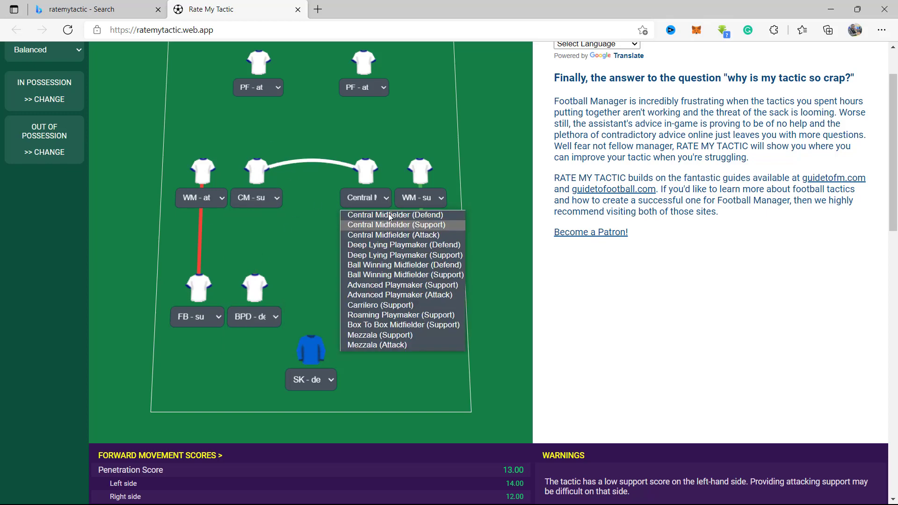
{"action": "left_click", "coordinate": [413, 219]}
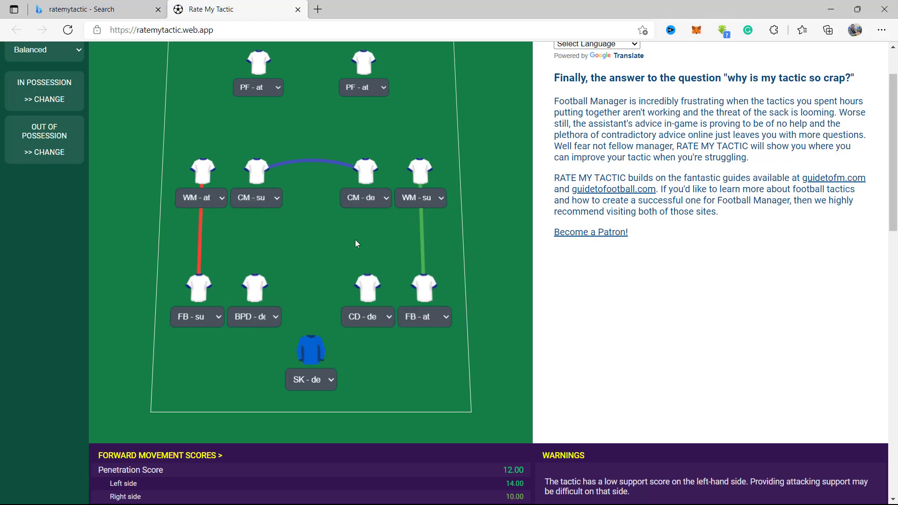
{"action": "scroll", "coordinate": [338, 244], "scroll_direction": "down", "scroll_amount": 6}
{"action": "scroll", "coordinate": [338, 244], "scroll_direction": "up", "scroll_amount": 2}
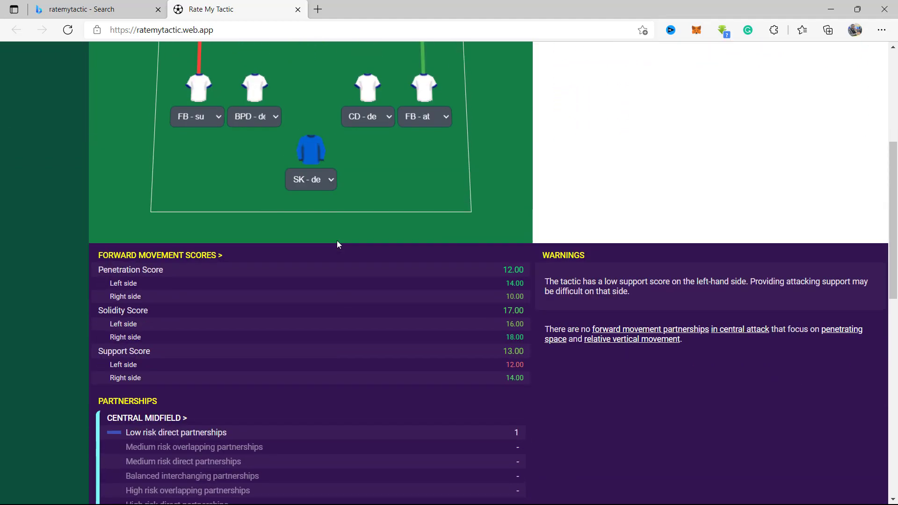
- Change the left striker's role to Pressing Forward (Support) and check the scores and warnings
{"action": "scroll", "coordinate": [324, 217], "scroll_direction": "up", "scroll_amount": 6}
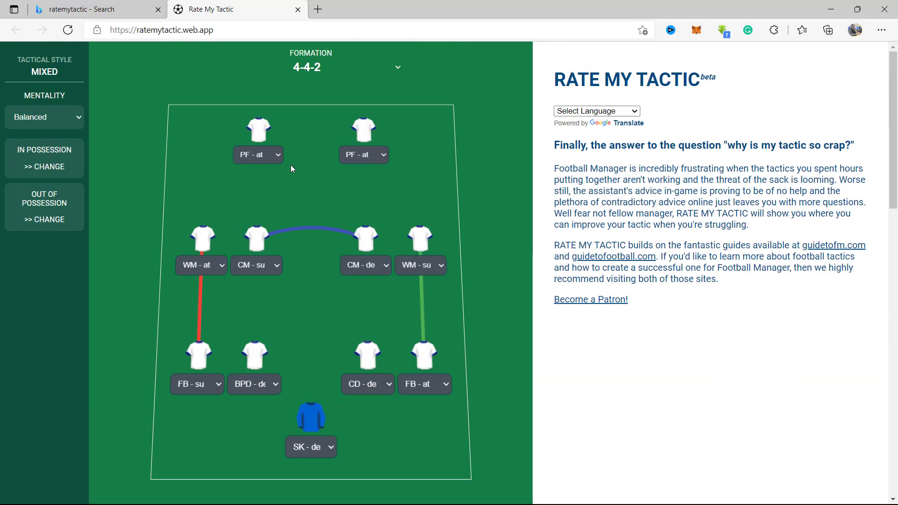
{"action": "left_click", "coordinate": [380, 155]}
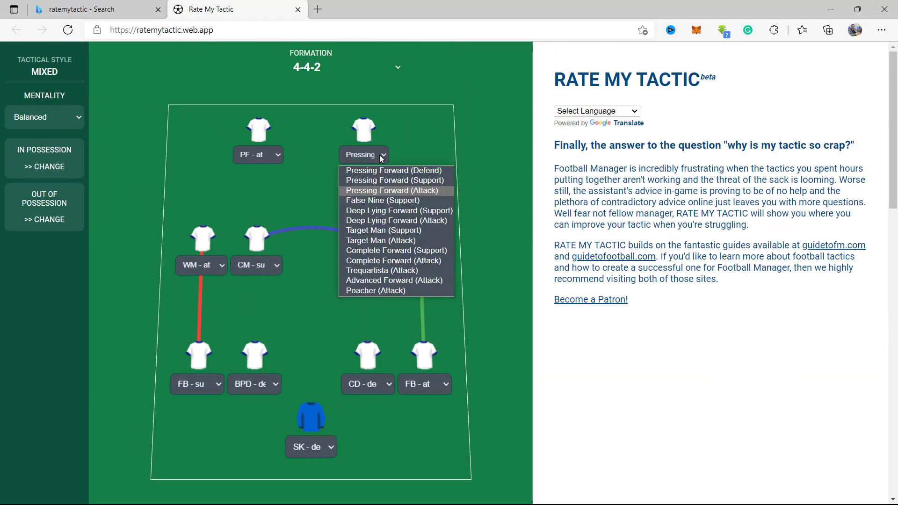
{"action": "left_click", "coordinate": [253, 154]}
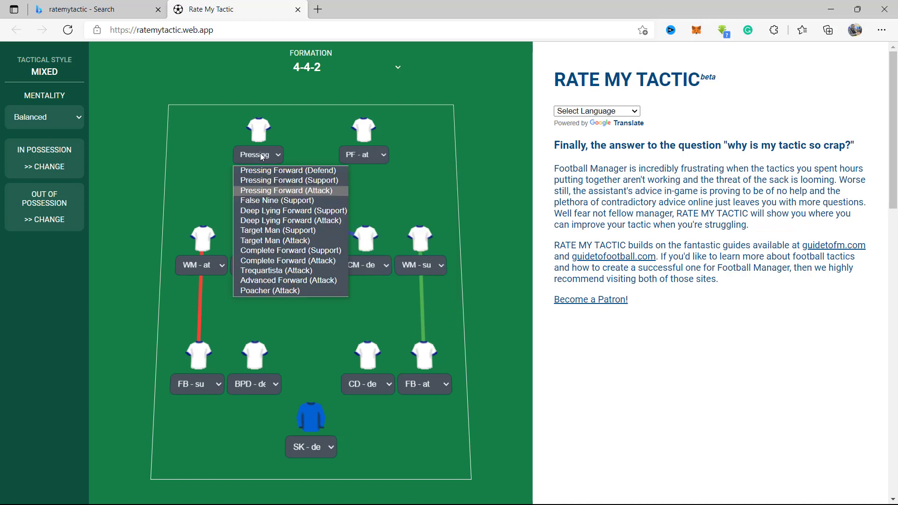
{"action": "left_click", "coordinate": [288, 184]}
{"action": "scroll", "coordinate": [324, 257], "scroll_direction": "down", "scroll_amount": 6}
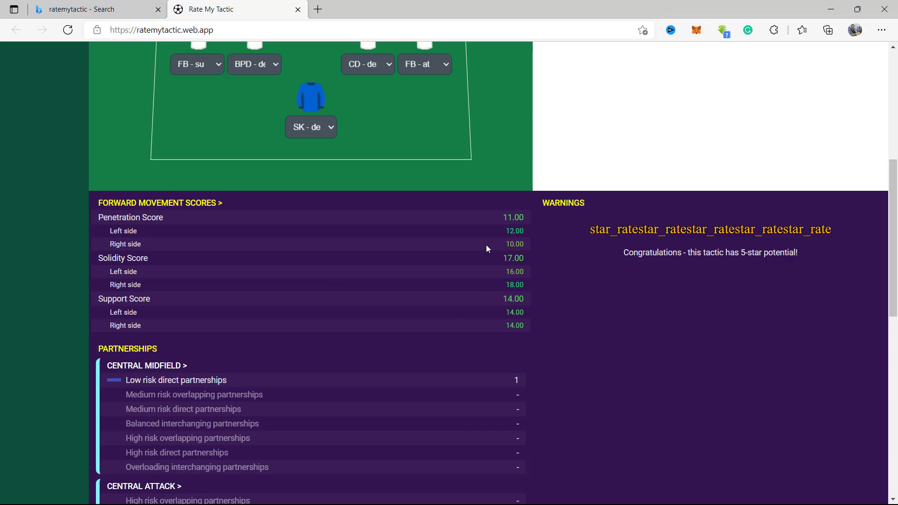
- Review the 4-4-2's partnerships, player roles, forward movement scores and overall tactic rating
{"action": "scroll", "coordinate": [410, 355], "scroll_direction": "down", "scroll_amount": 6}
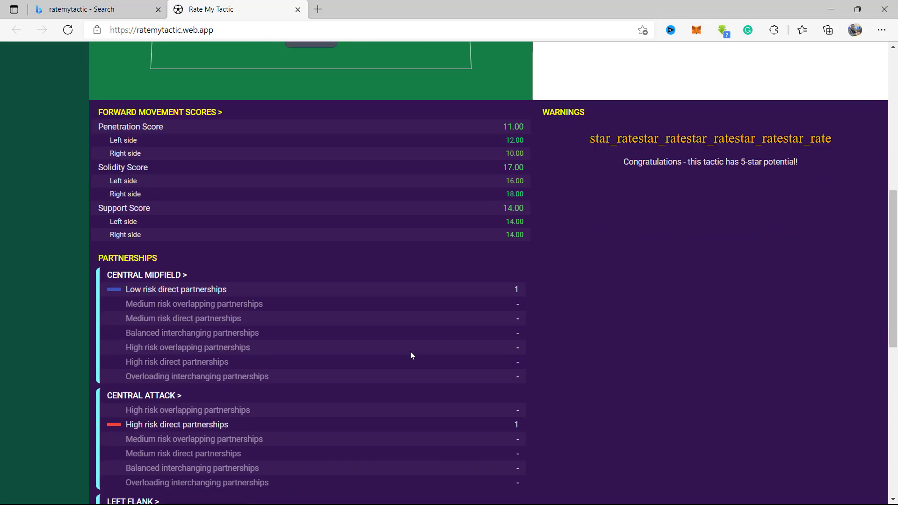
{"action": "scroll", "coordinate": [410, 355], "scroll_direction": "up", "scroll_amount": 8}
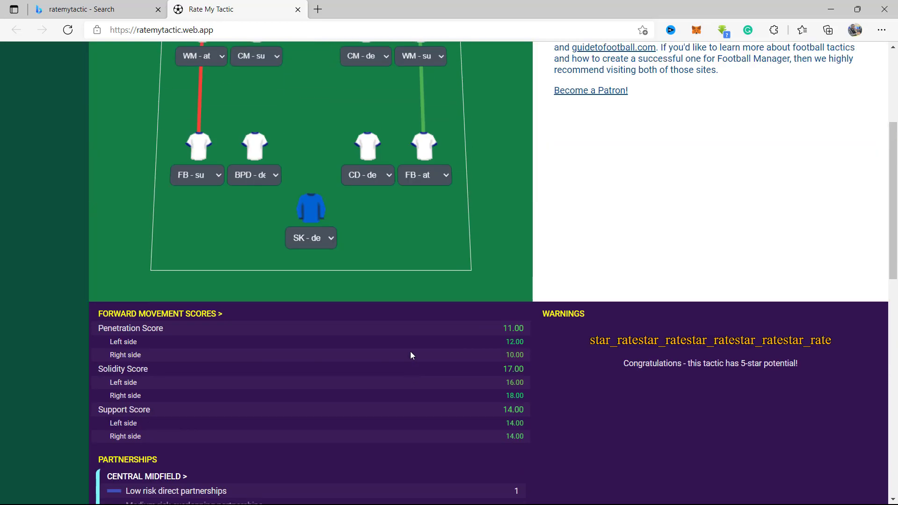
{"action": "scroll", "coordinate": [410, 356], "scroll_direction": "up", "scroll_amount": 4}
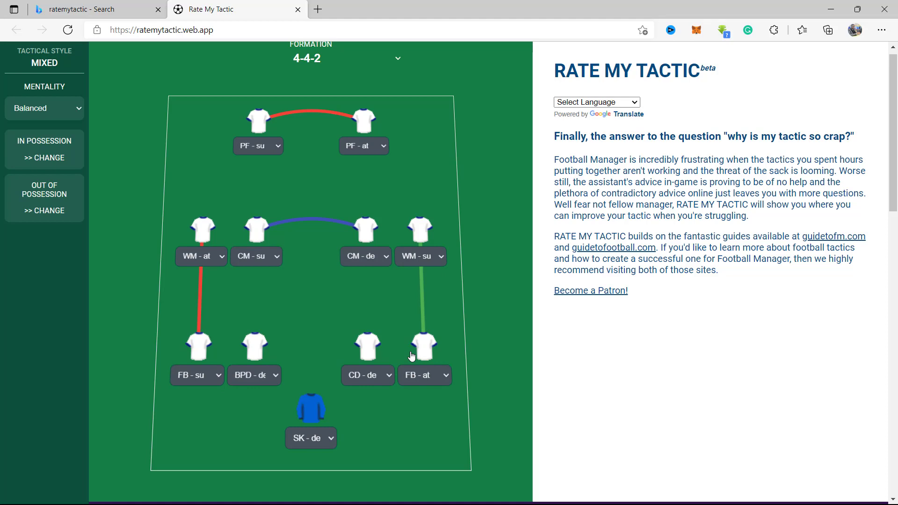
{"action": "scroll", "coordinate": [463, 405], "scroll_direction": "down", "scroll_amount": 2}
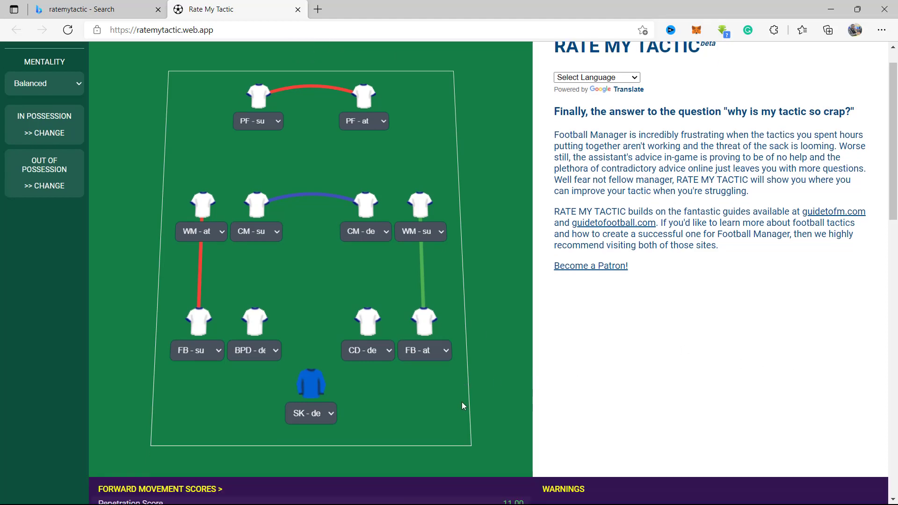
{"action": "scroll", "coordinate": [463, 405], "scroll_direction": "down", "scroll_amount": 6}
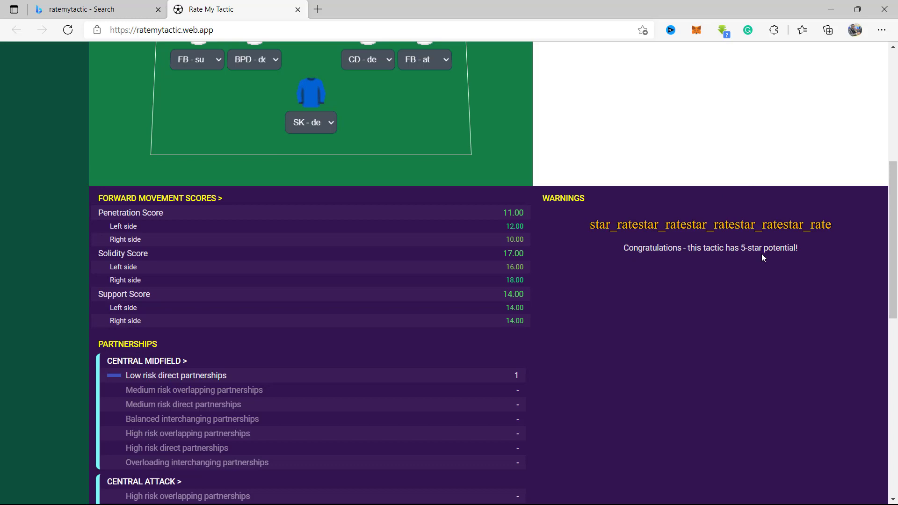
- Try the Attacking mentality for the 4-4-2 and check its forward movement scores, warnings and overall rating
{"action": "scroll", "coordinate": [761, 253], "scroll_direction": "up", "scroll_amount": 7}
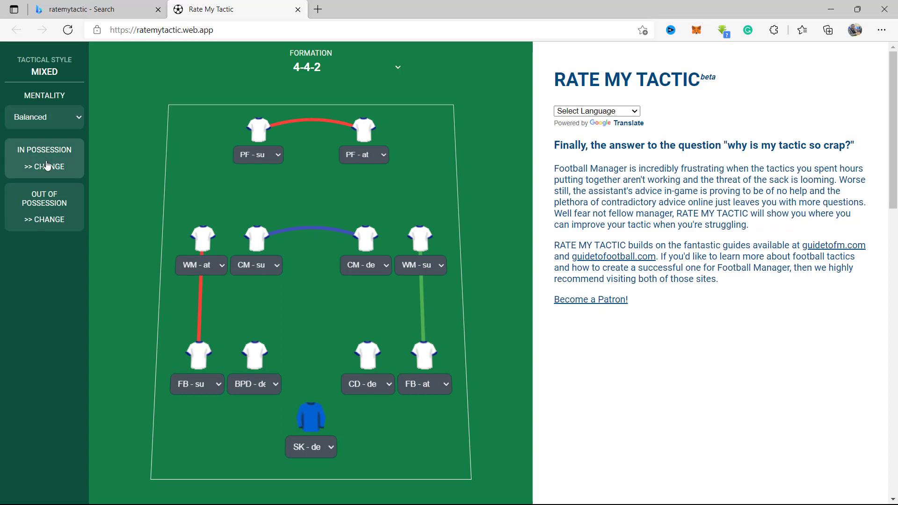
{"action": "left_click", "coordinate": [53, 122]}
{"action": "left_click", "coordinate": [51, 178]}
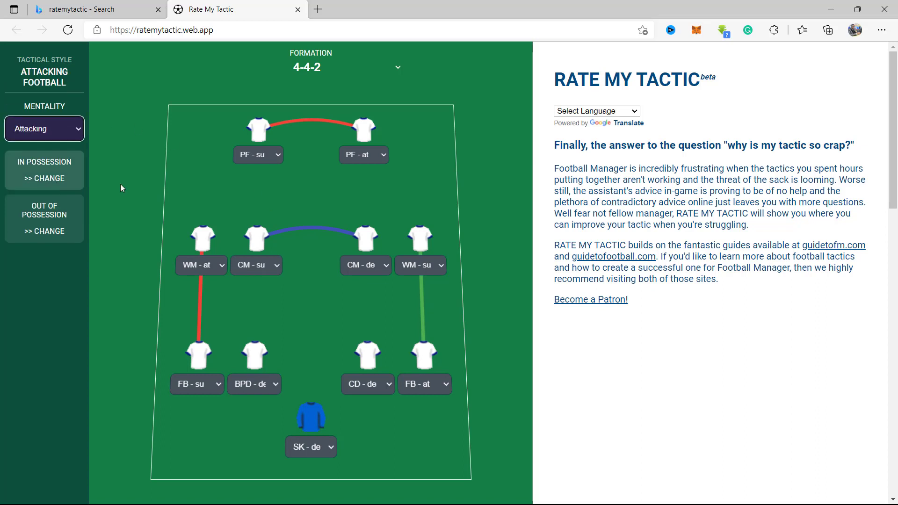
{"action": "scroll", "coordinate": [198, 219], "scroll_direction": "down", "scroll_amount": 8}
{"action": "scroll", "coordinate": [314, 103], "scroll_direction": "up", "scroll_amount": 8}
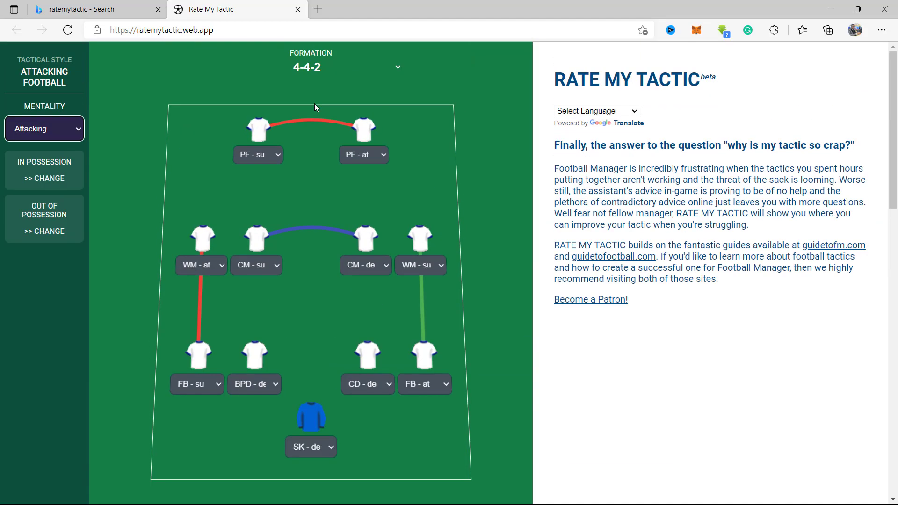
{"action": "scroll", "coordinate": [316, 107], "scroll_direction": "down", "scroll_amount": 5}
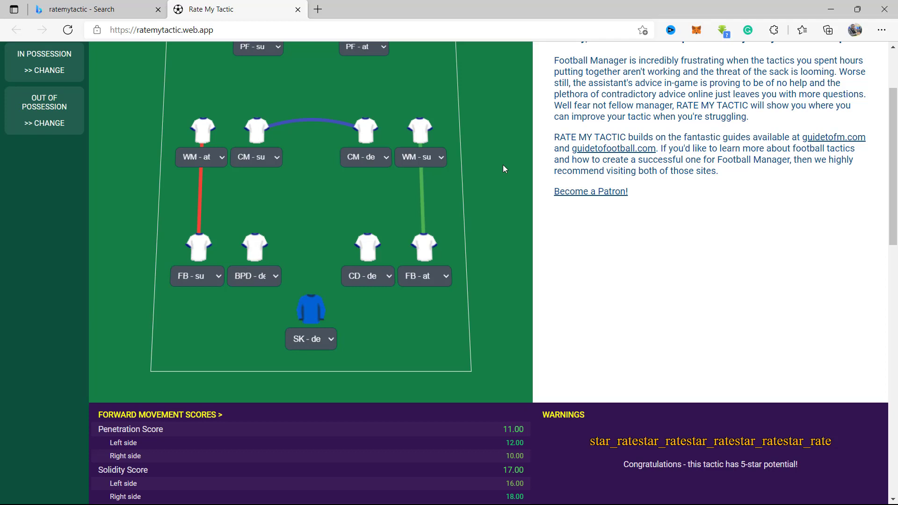
{"action": "scroll", "coordinate": [503, 169], "scroll_direction": "down", "scroll_amount": 3}
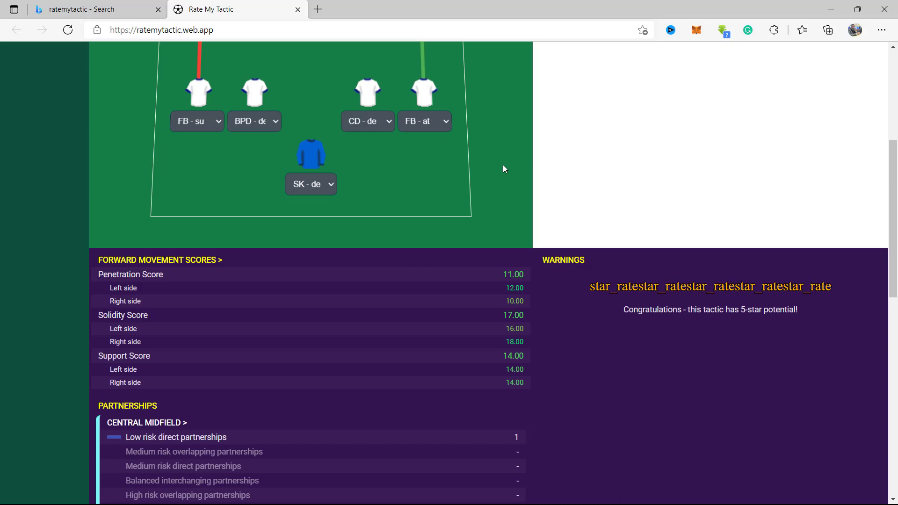
{"action": "scroll", "coordinate": [503, 169], "scroll_direction": "up", "scroll_amount": 5}
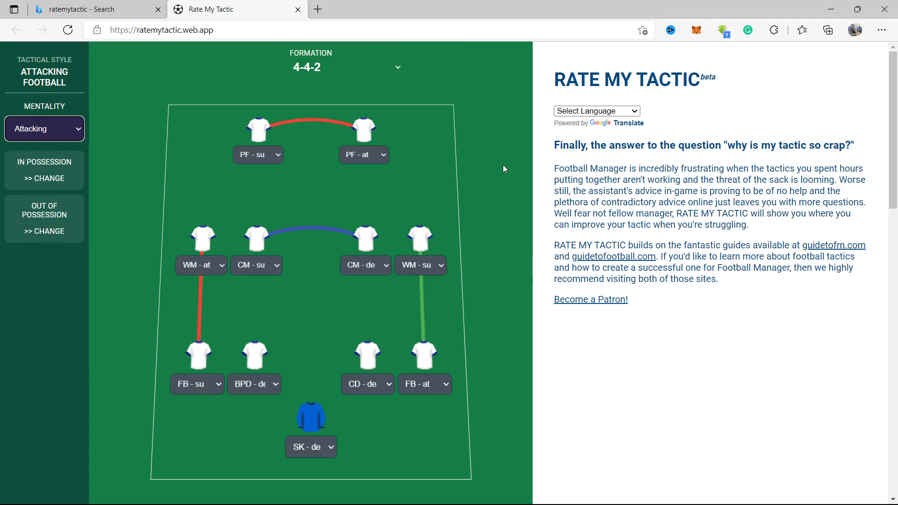
- Set the team mentality to Balanced and review the forward movement scores, partnerships and overall tactic rating
{"action": "left_click", "coordinate": [42, 127]}
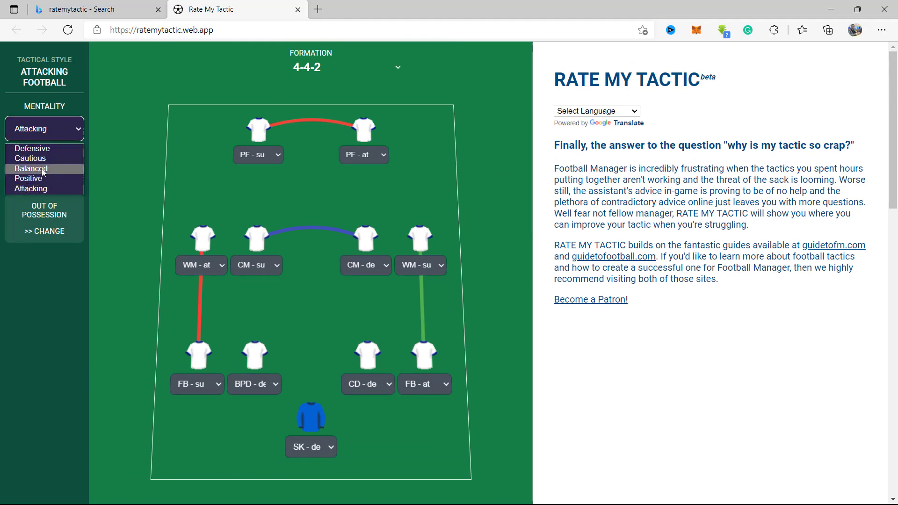
{"action": "left_click", "coordinate": [42, 169]}
{"action": "scroll", "coordinate": [314, 204], "scroll_direction": "down", "scroll_amount": 2}
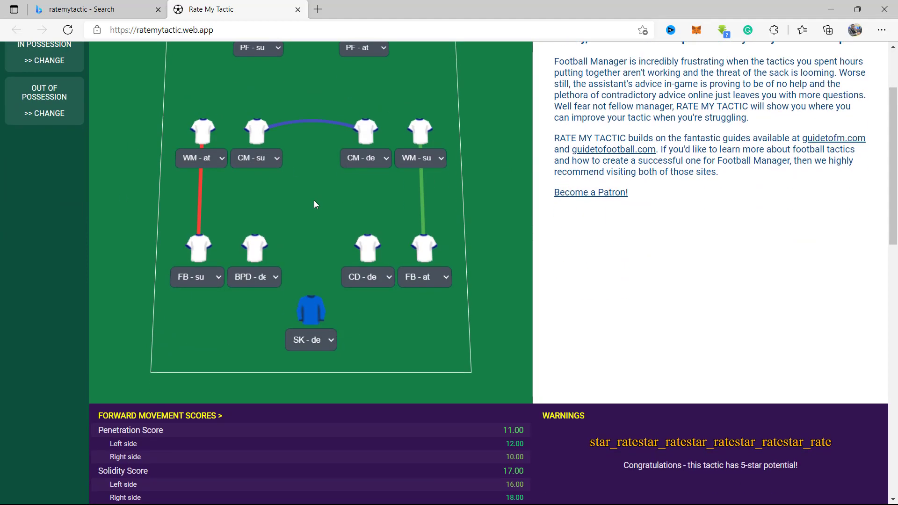
{"action": "scroll", "coordinate": [314, 204], "scroll_direction": "up", "scroll_amount": 1}
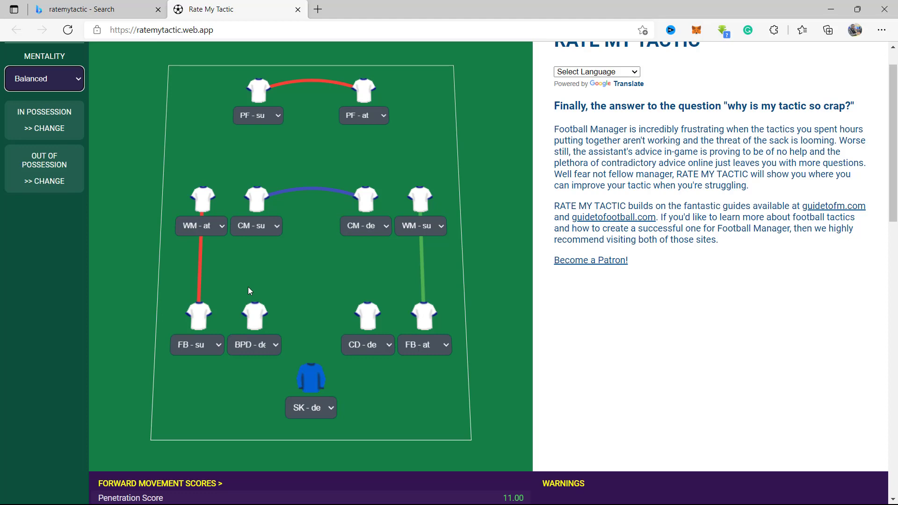
{"action": "scroll", "coordinate": [248, 288], "scroll_direction": "down", "scroll_amount": 5}
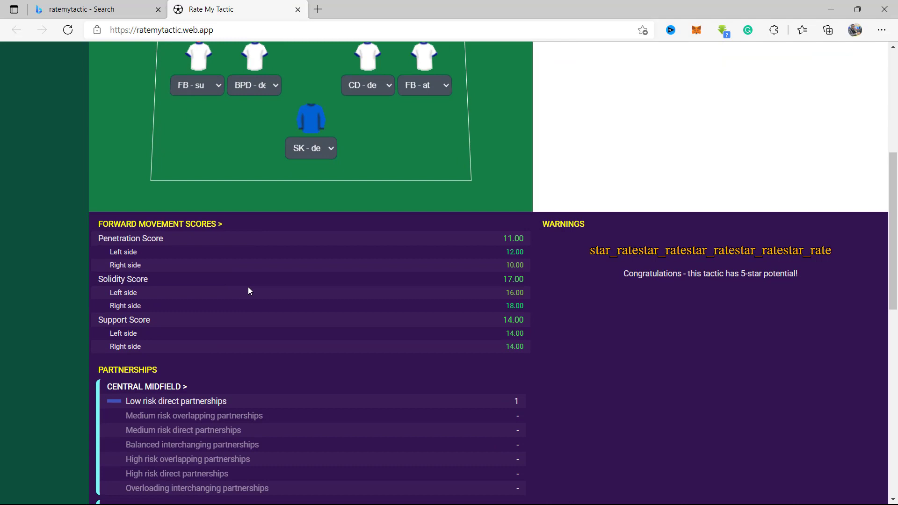
{"action": "scroll", "coordinate": [248, 287], "scroll_direction": "down", "scroll_amount": 1}
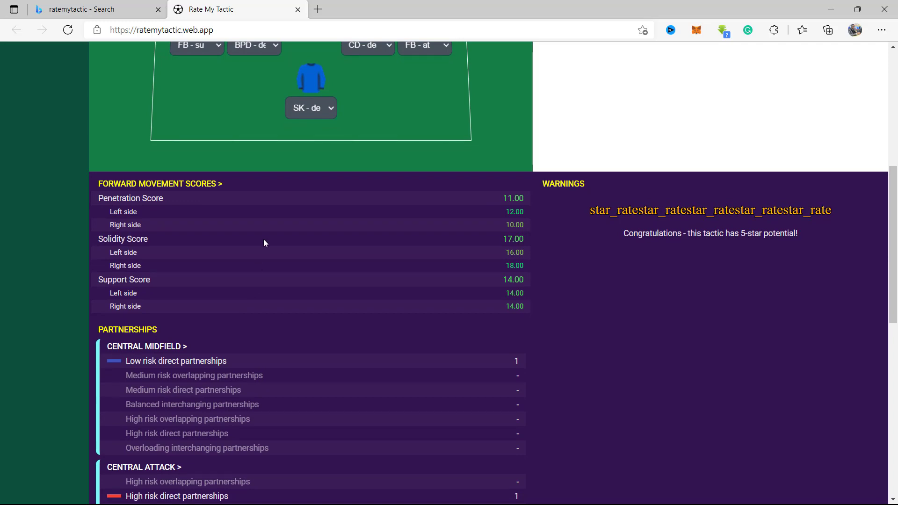
{"action": "scroll", "coordinate": [263, 243], "scroll_direction": "up", "scroll_amount": 5}
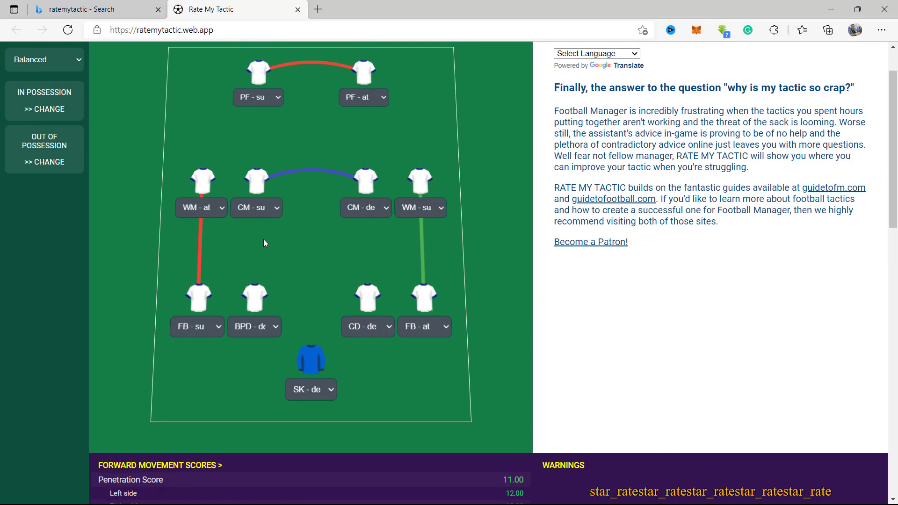
{"action": "scroll", "coordinate": [264, 241], "scroll_direction": "down", "scroll_amount": 1}
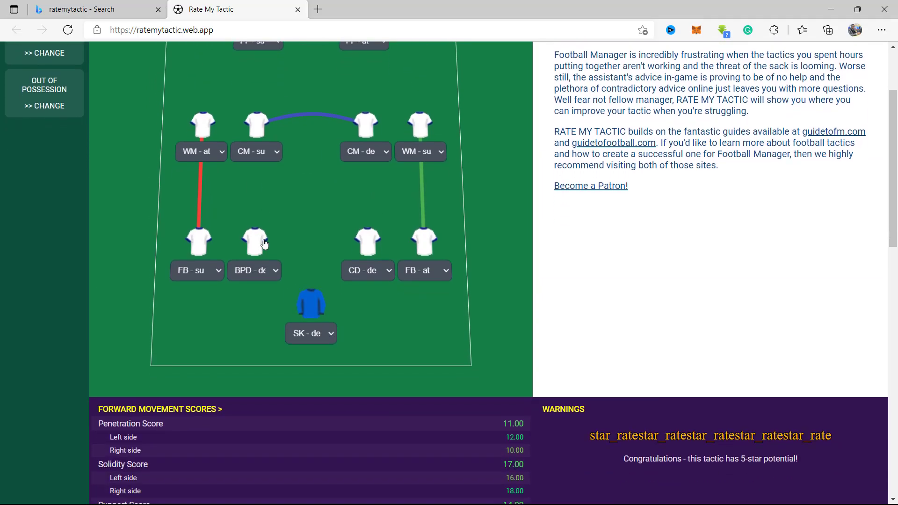
{"action": "scroll", "coordinate": [264, 243], "scroll_direction": "down", "scroll_amount": 1}
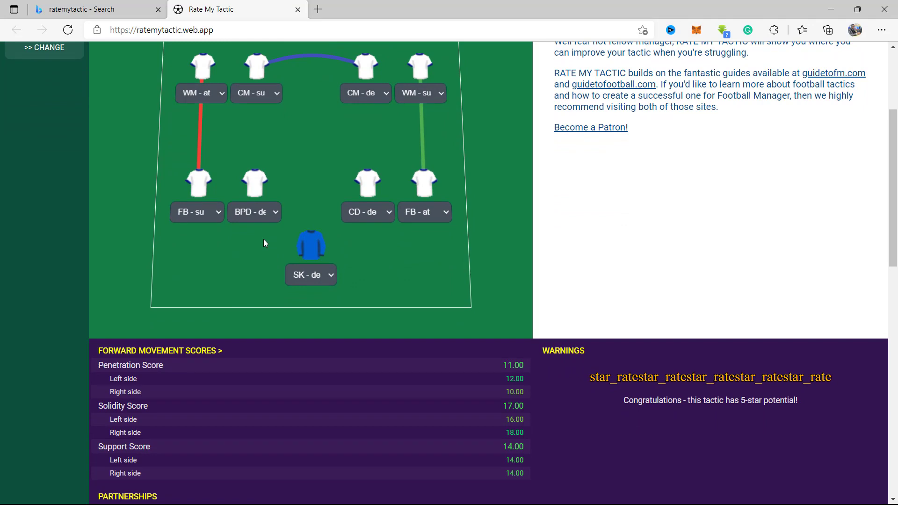
{"action": "scroll", "coordinate": [263, 242], "scroll_direction": "down", "scroll_amount": 3}
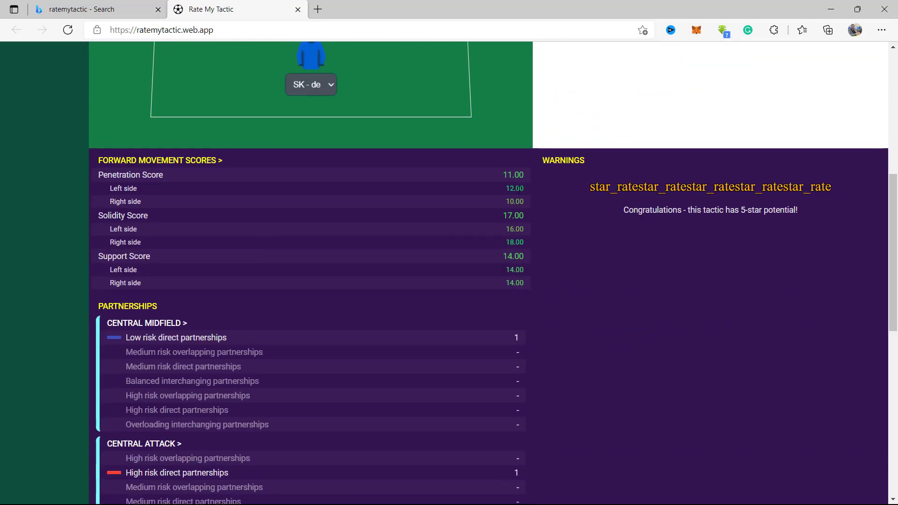